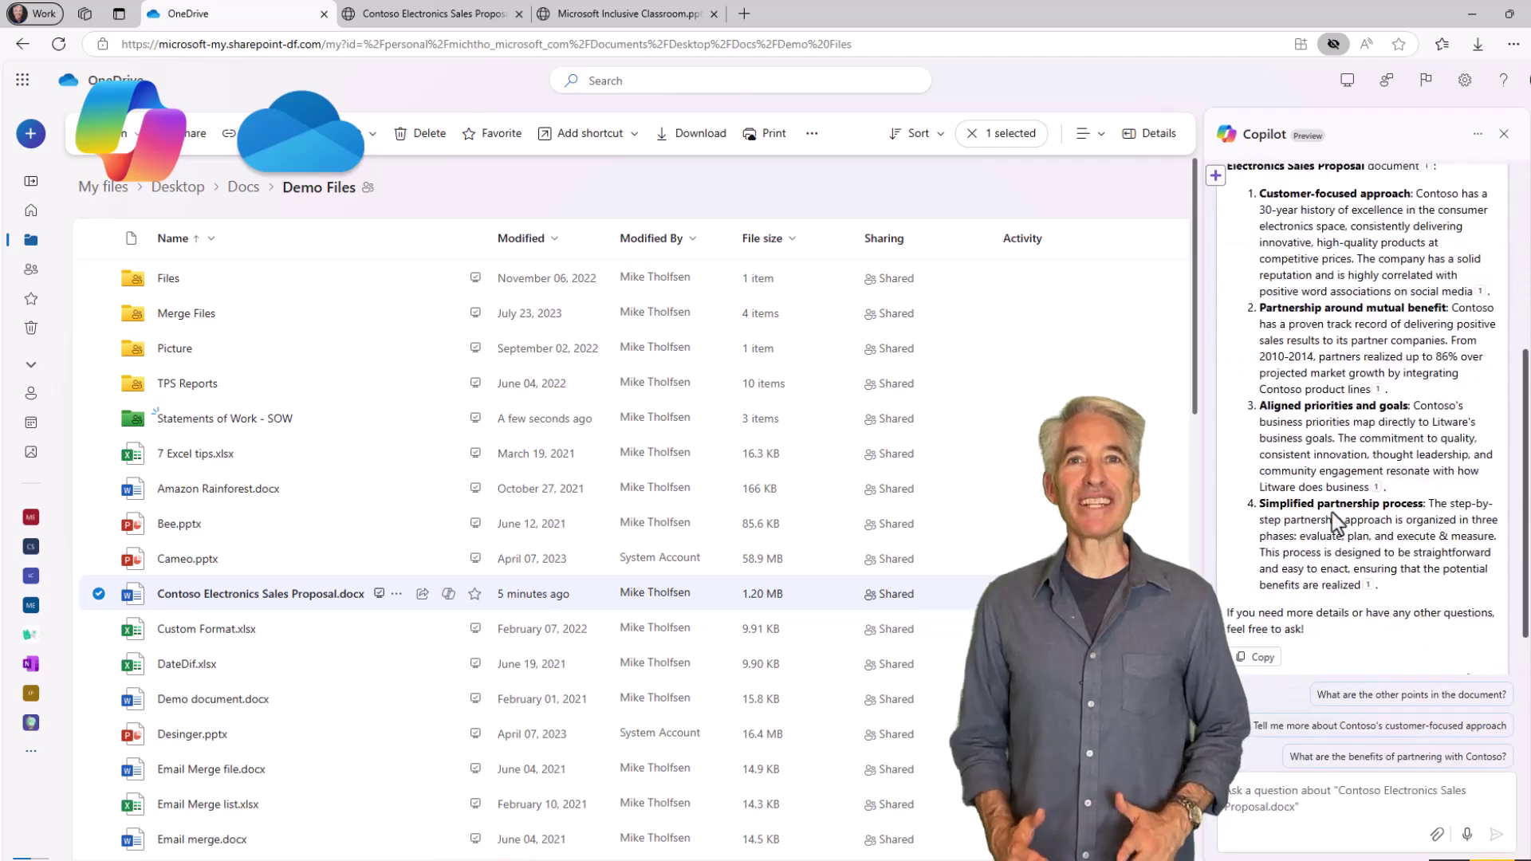
Ask Copilot for more detail on Contoso's customer-focused approach in the sales proposal.
{"action": "left_click", "coordinate": [1380, 726]}
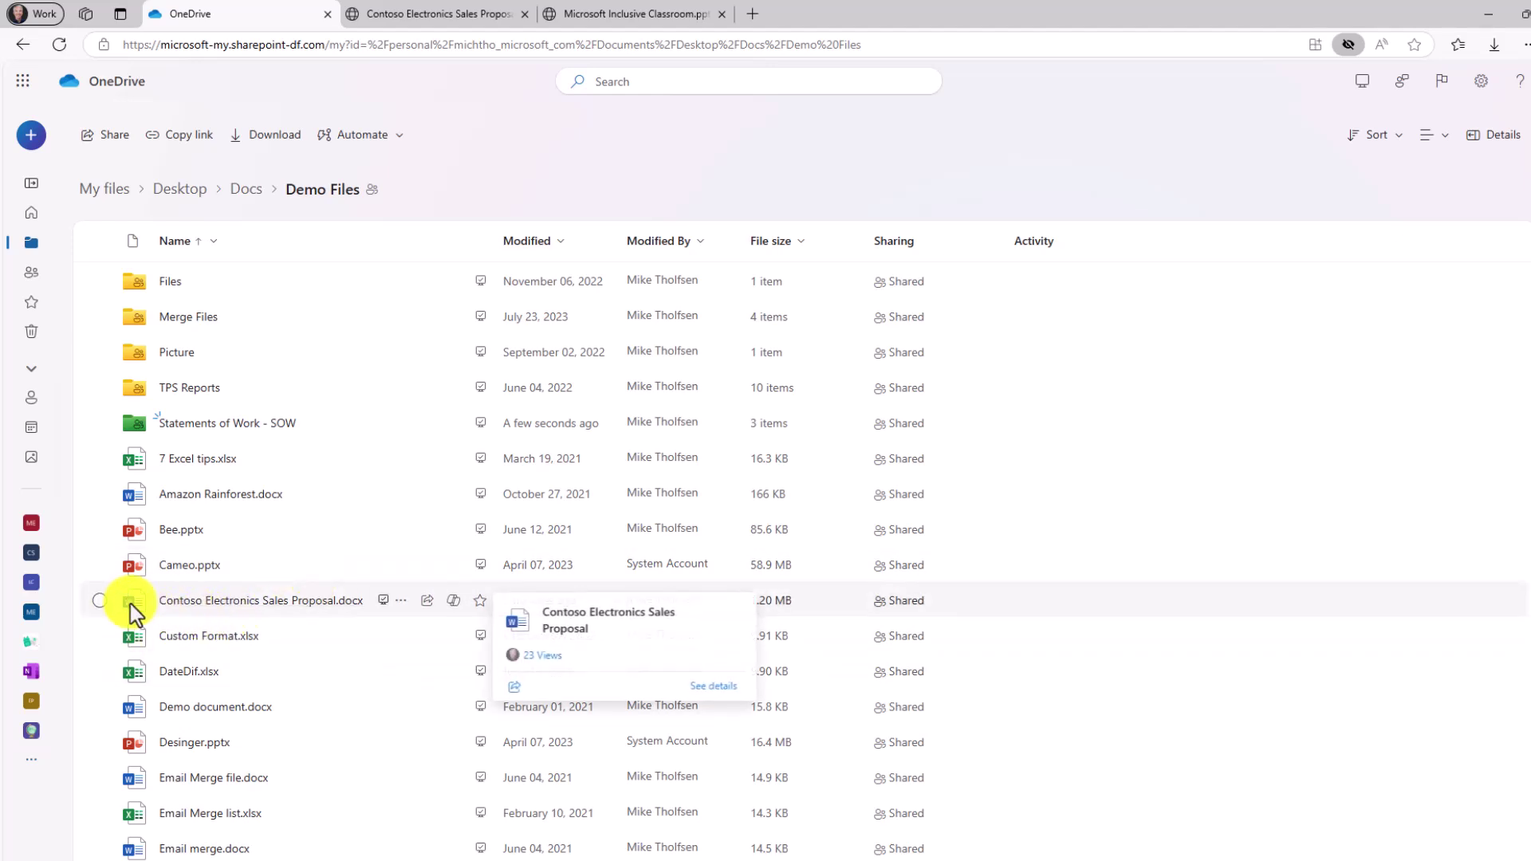
Select Contoso Electronics Sales Proposal.docx and look at its Copilot options.
{"action": "left_click", "coordinate": [96, 605]}
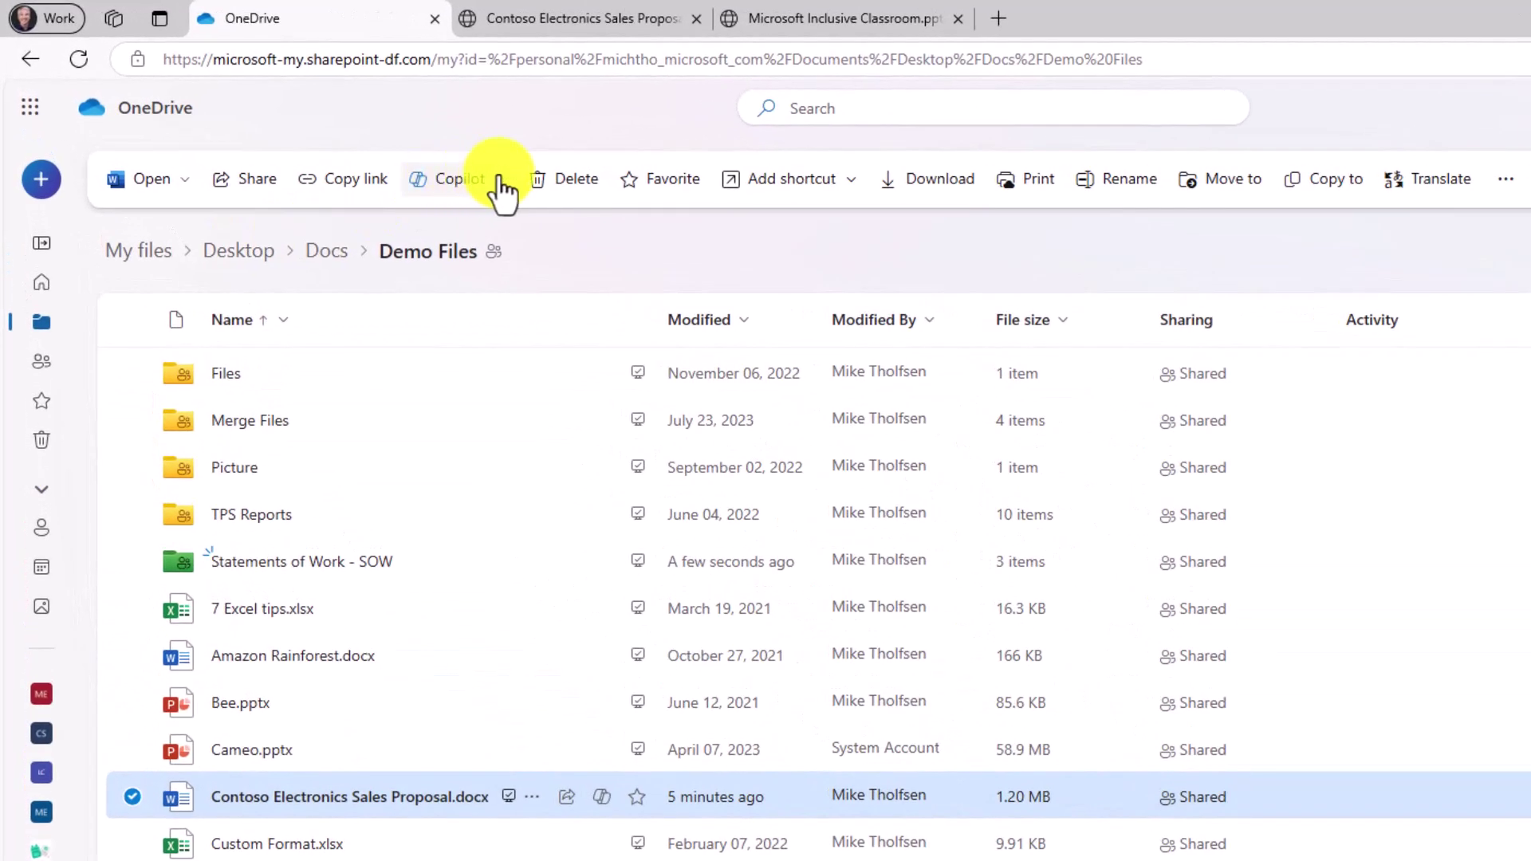
{"action": "left_click", "coordinate": [504, 189]}
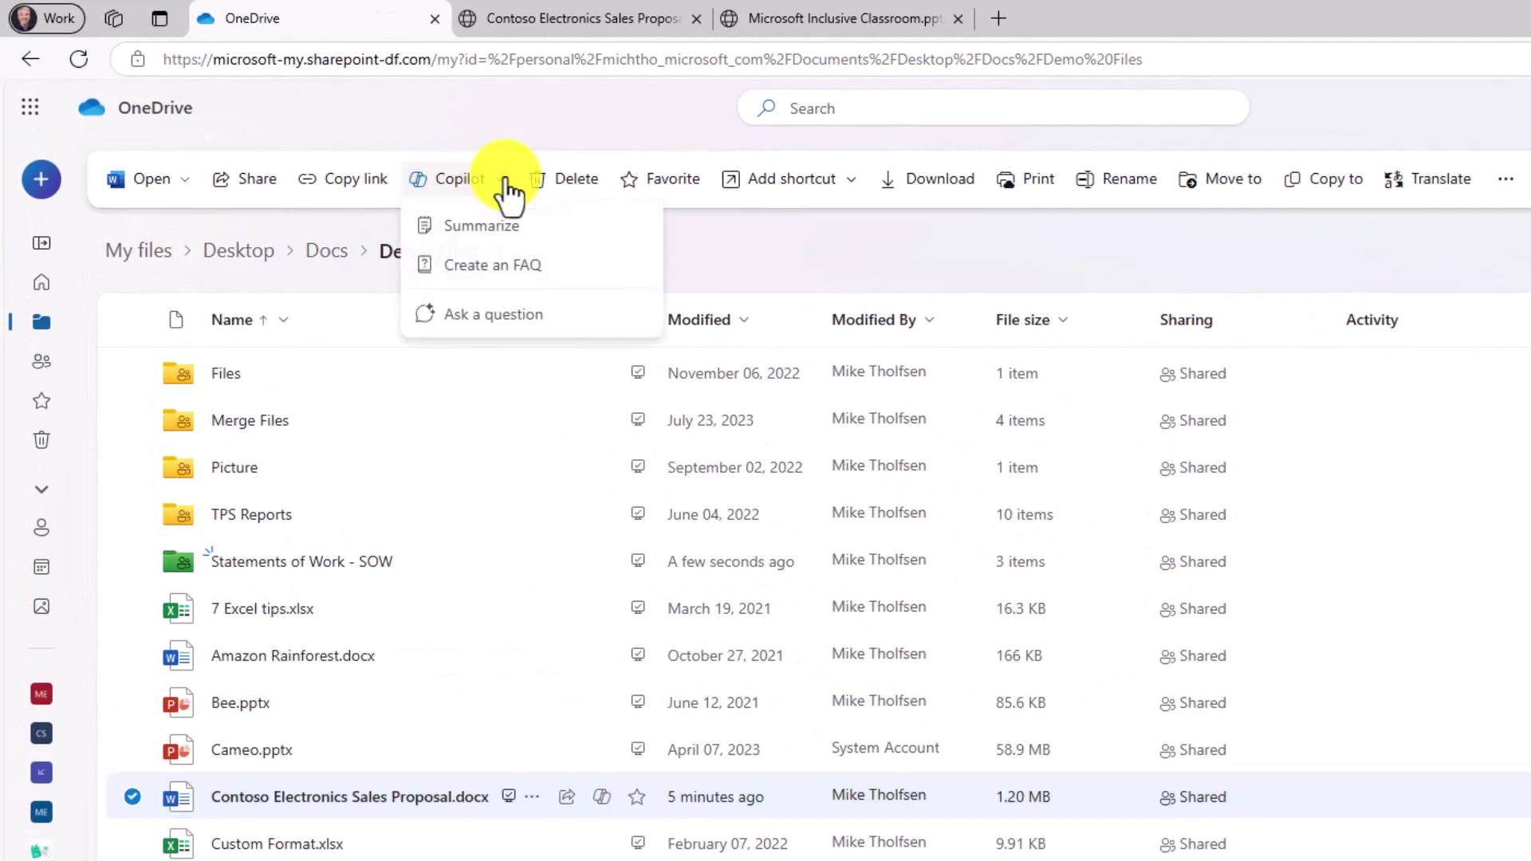
{"action": "left_click", "coordinate": [532, 107]}
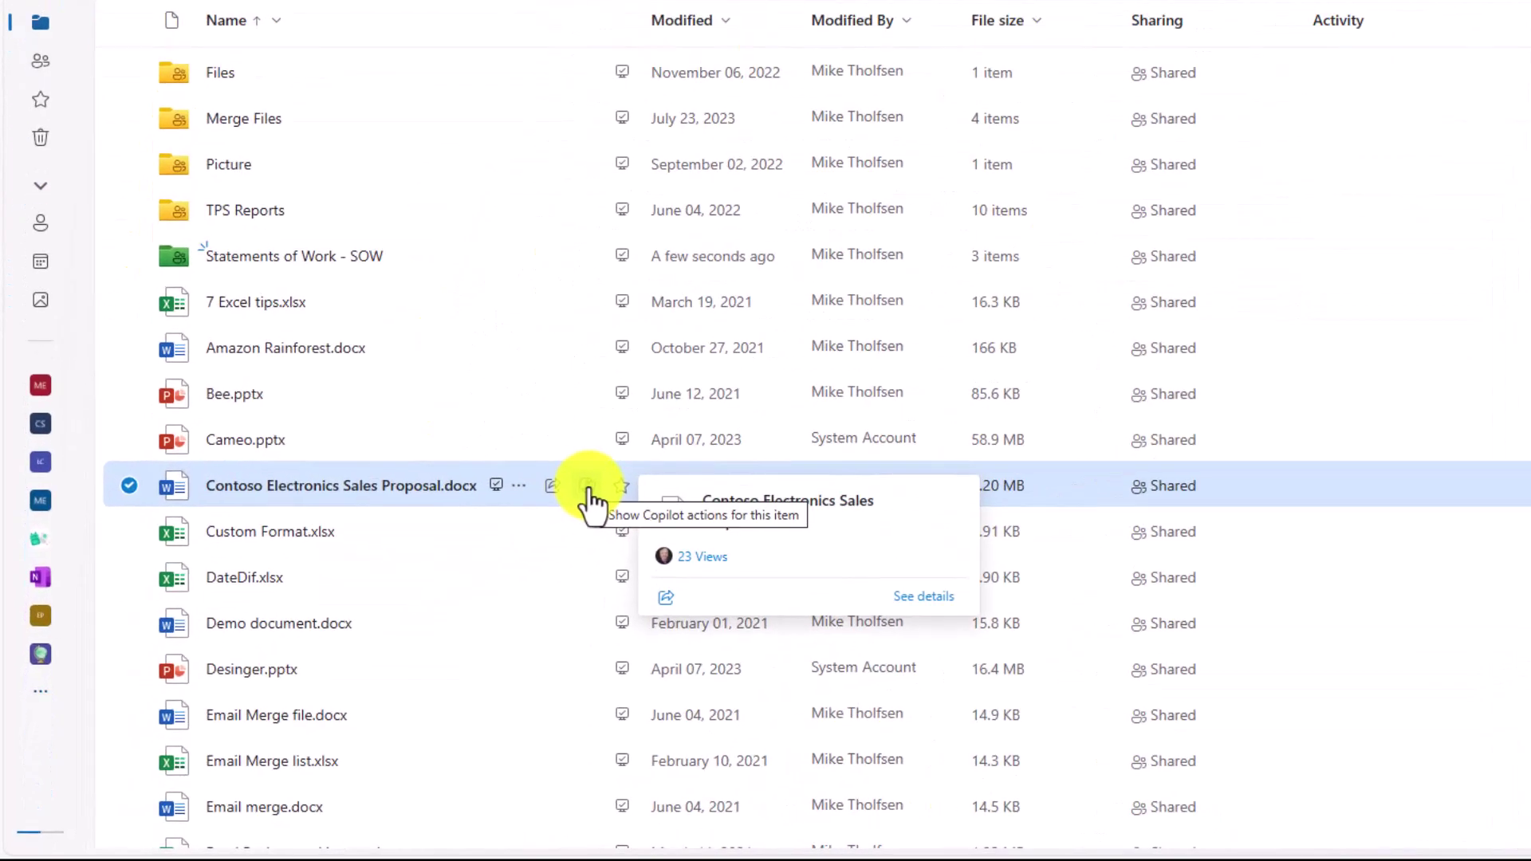
{"action": "left_click", "coordinate": [439, 581]}
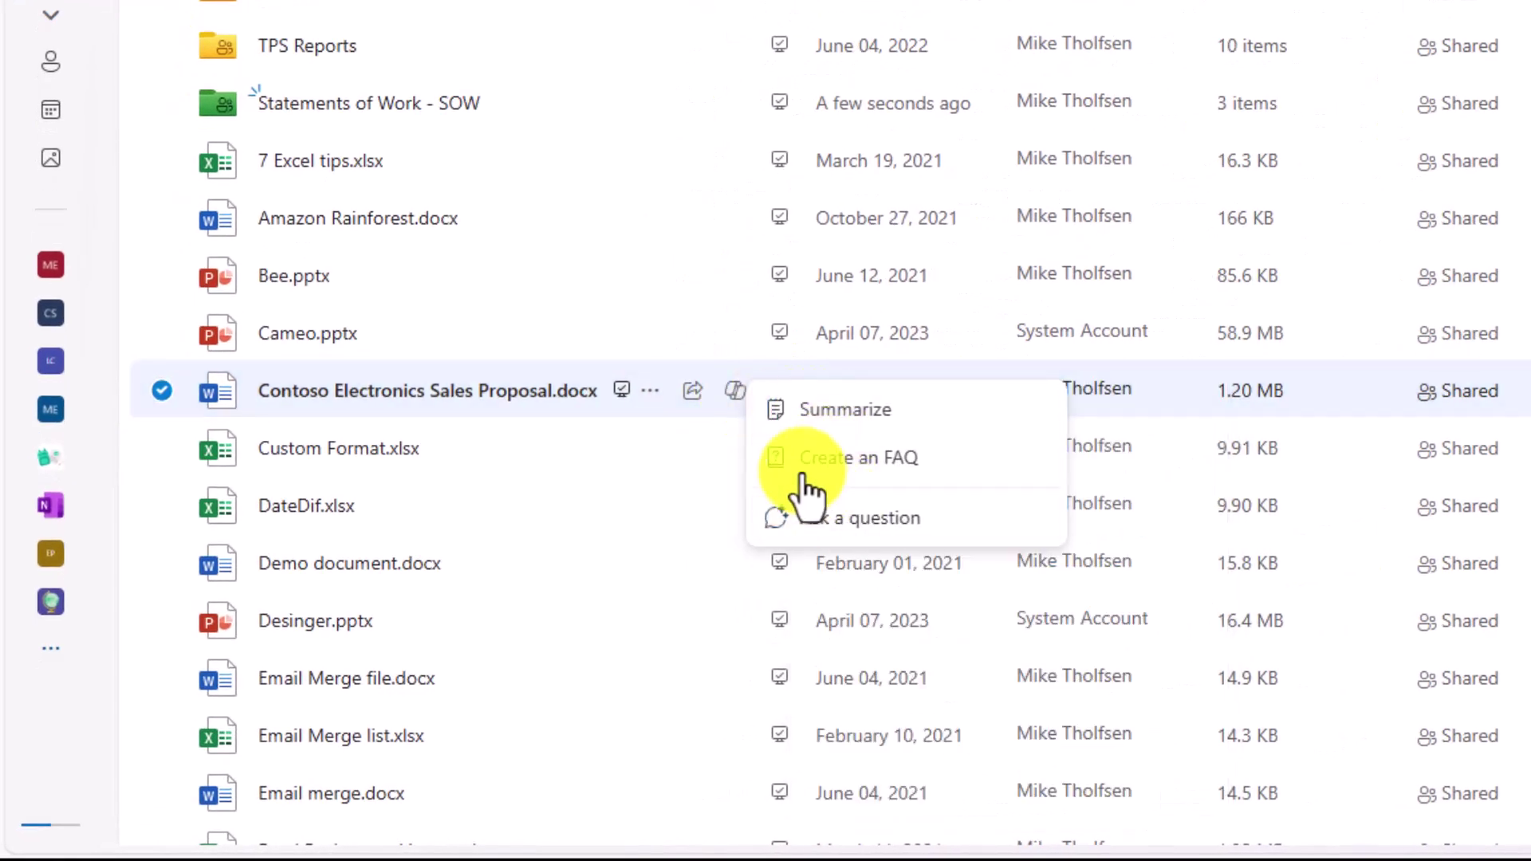
Browse the proposal's full action and context menus, then reselect the proposal file.
{"action": "mouse_move", "coordinate": [650, 398]}
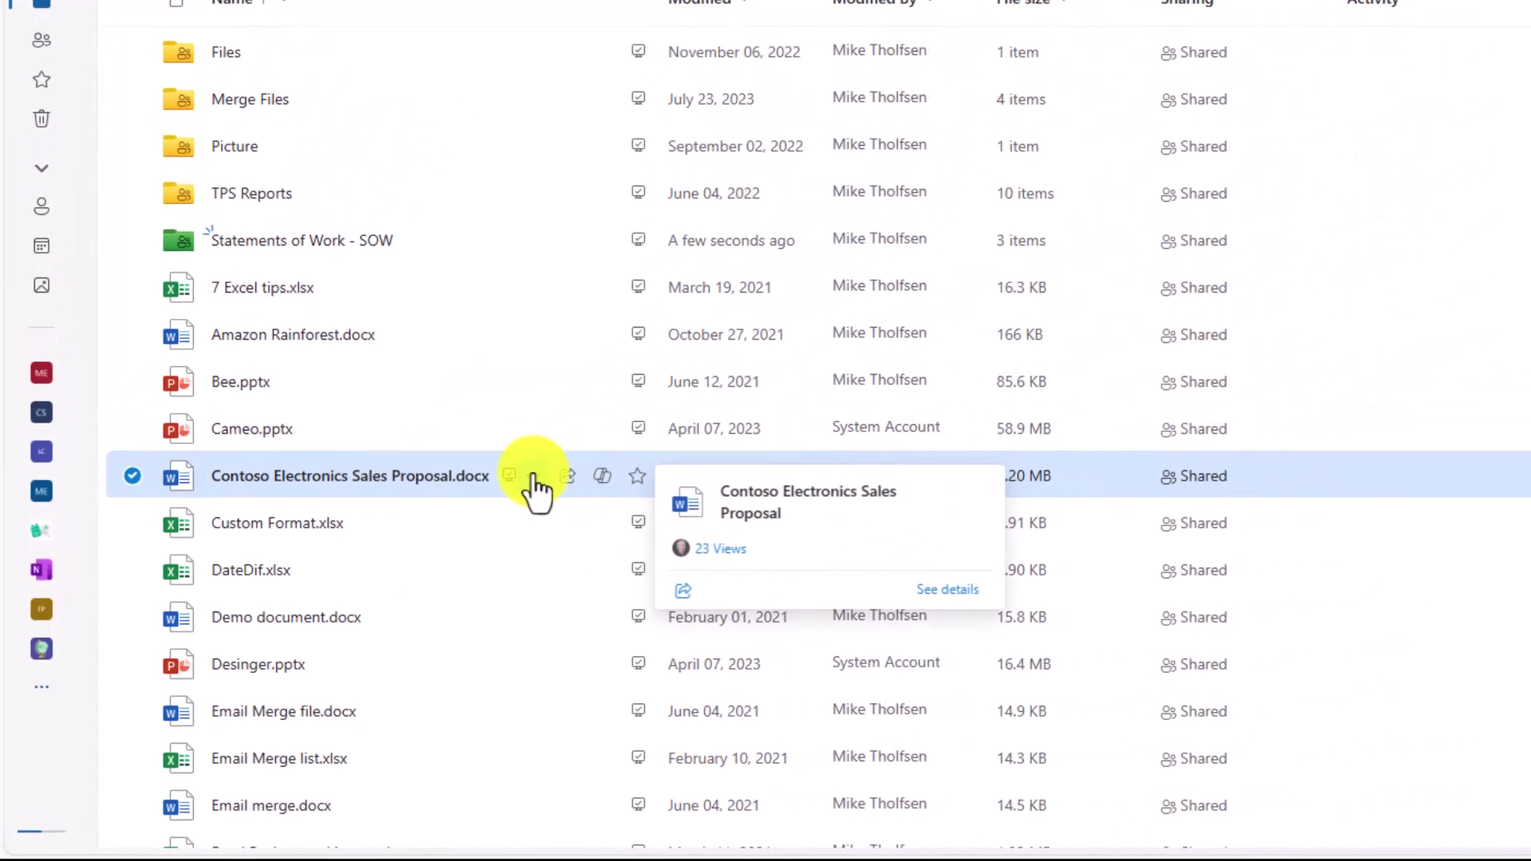
{"action": "left_click", "coordinate": [532, 478]}
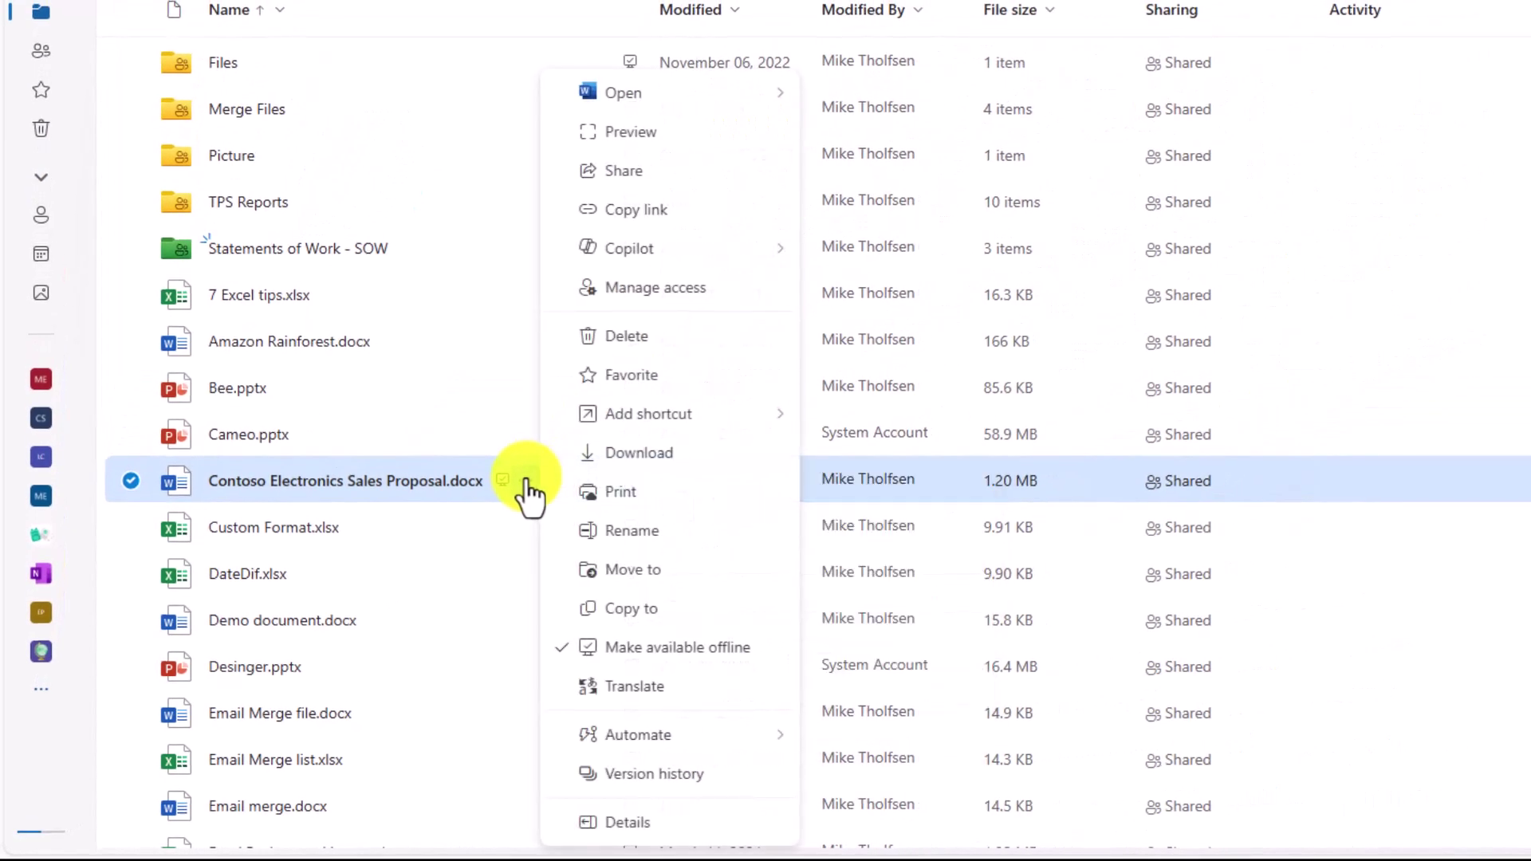
{"action": "mouse_move", "coordinate": [642, 251]}
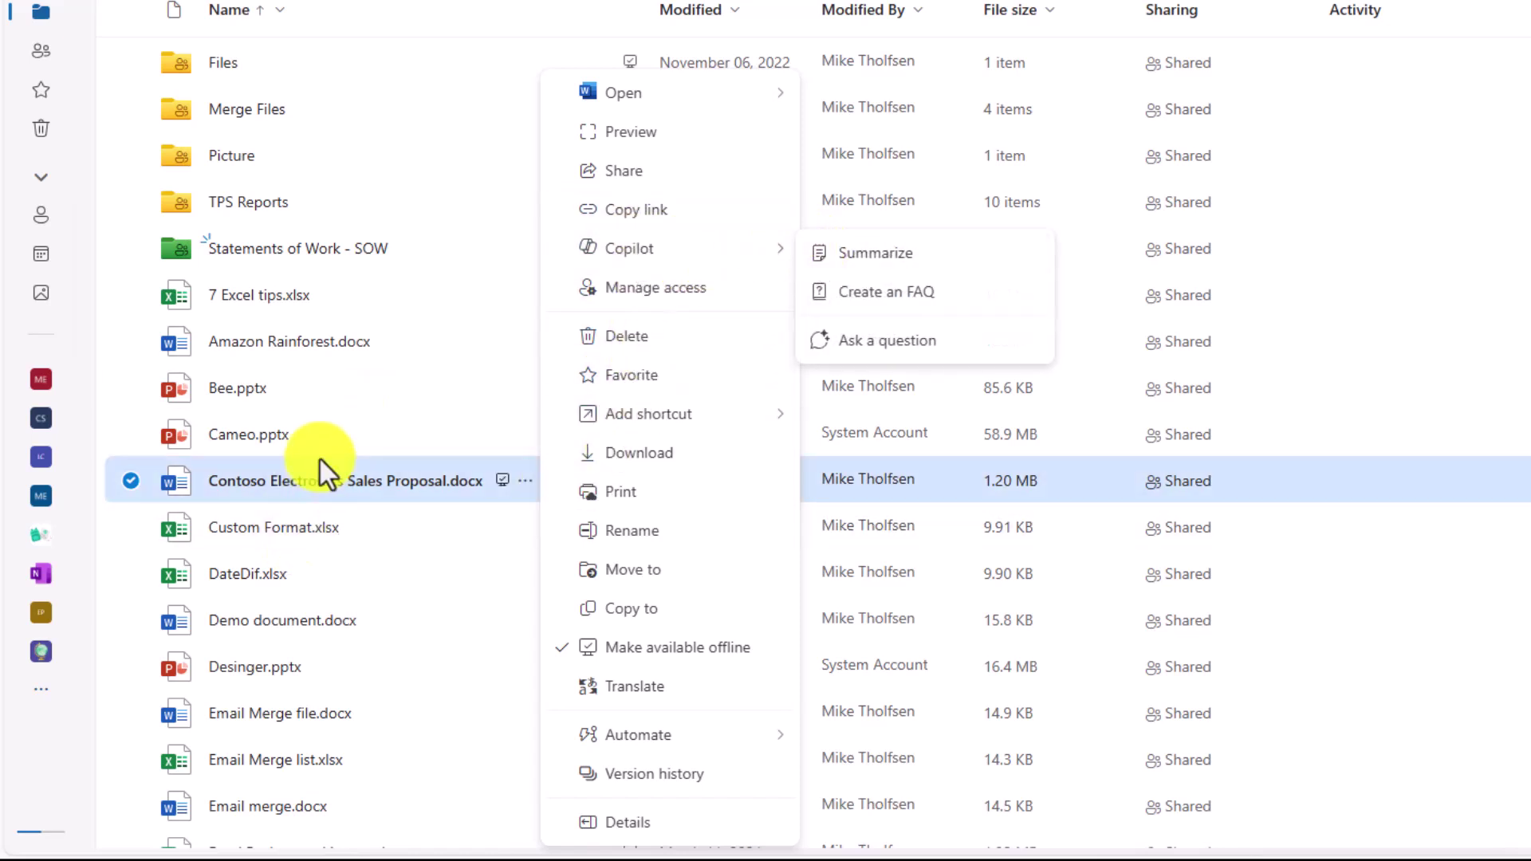
{"action": "right_click", "coordinate": [310, 495]}
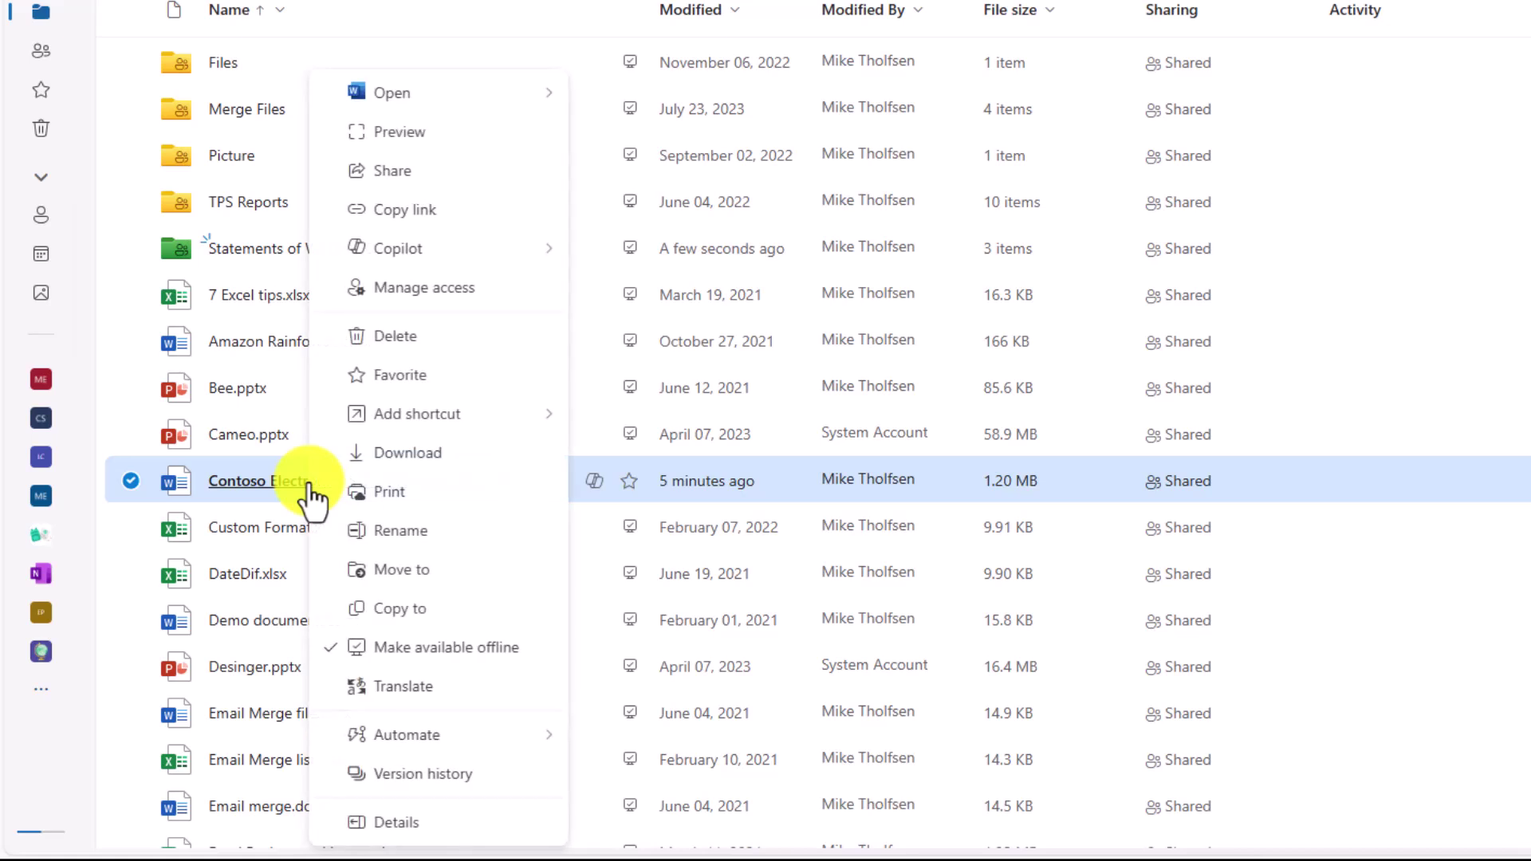
{"action": "mouse_move", "coordinate": [389, 249]}
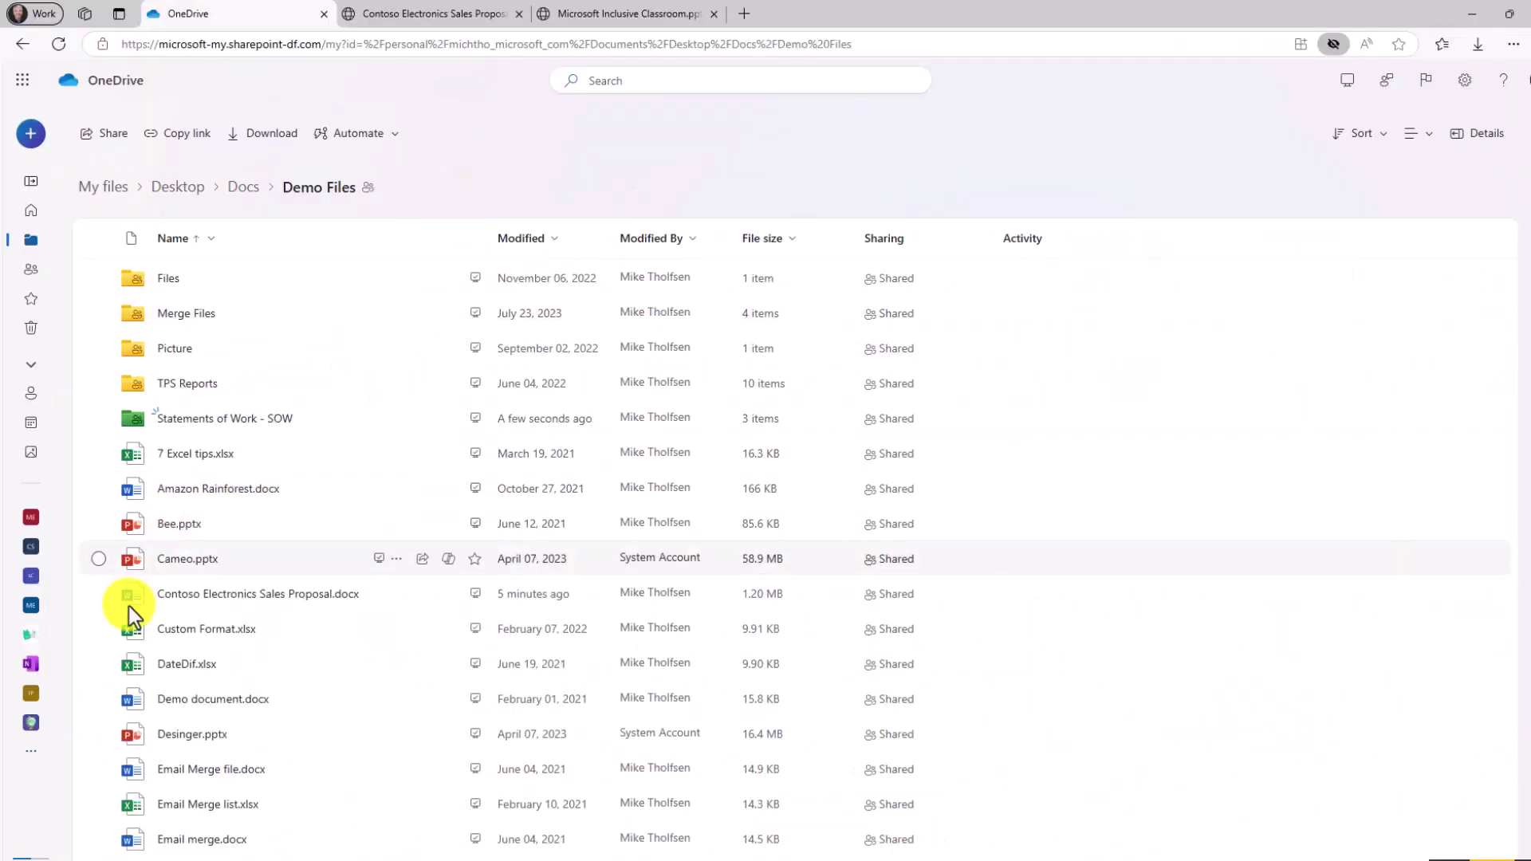
{"action": "left_click", "coordinate": [99, 595]}
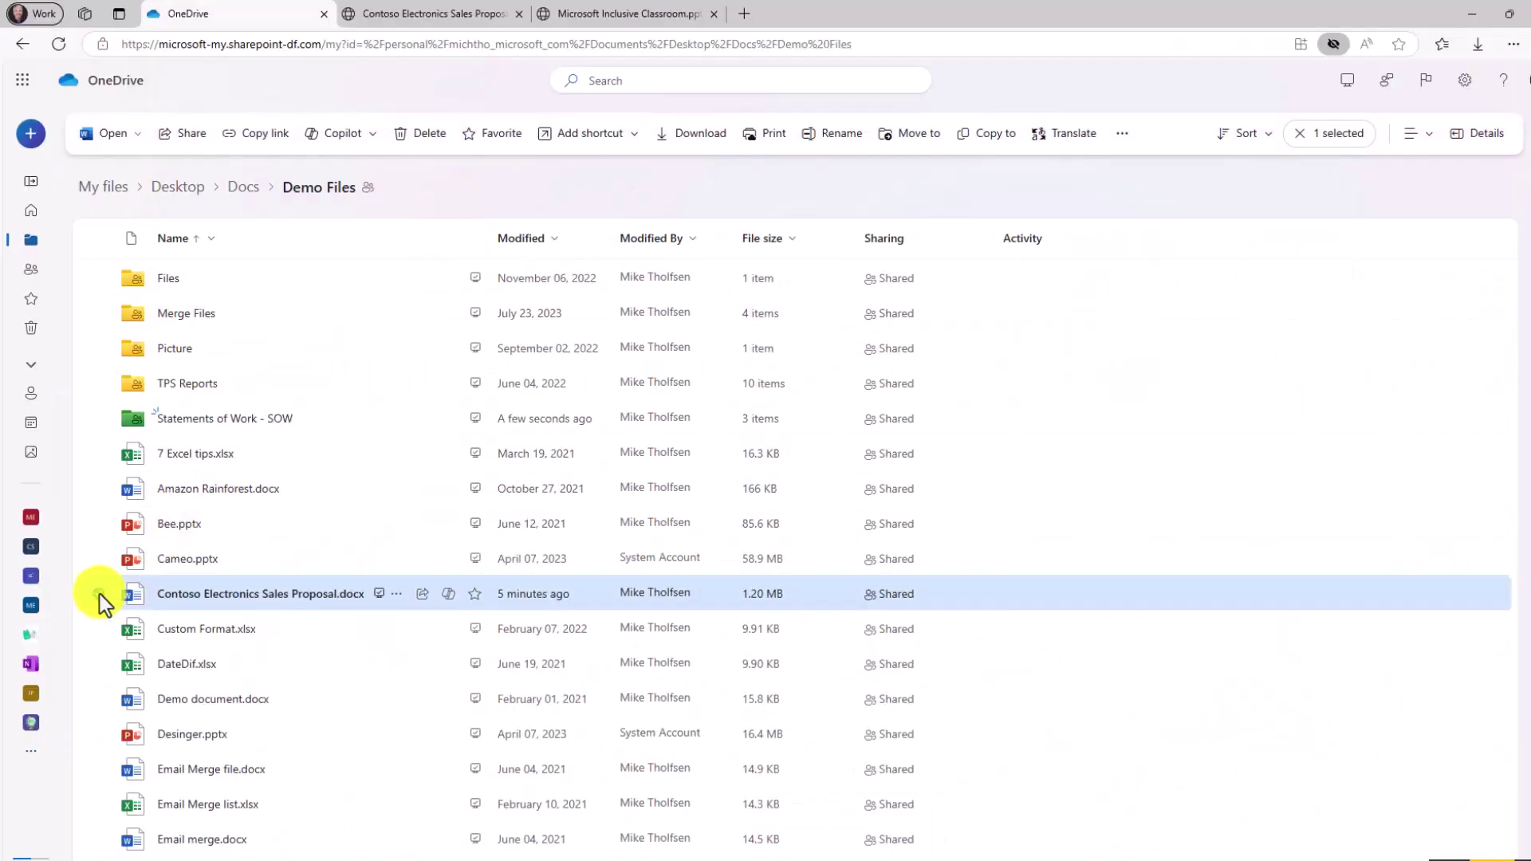
Look through the pages of the sales proposal already open in Word.
{"action": "left_click", "coordinate": [458, 15]}
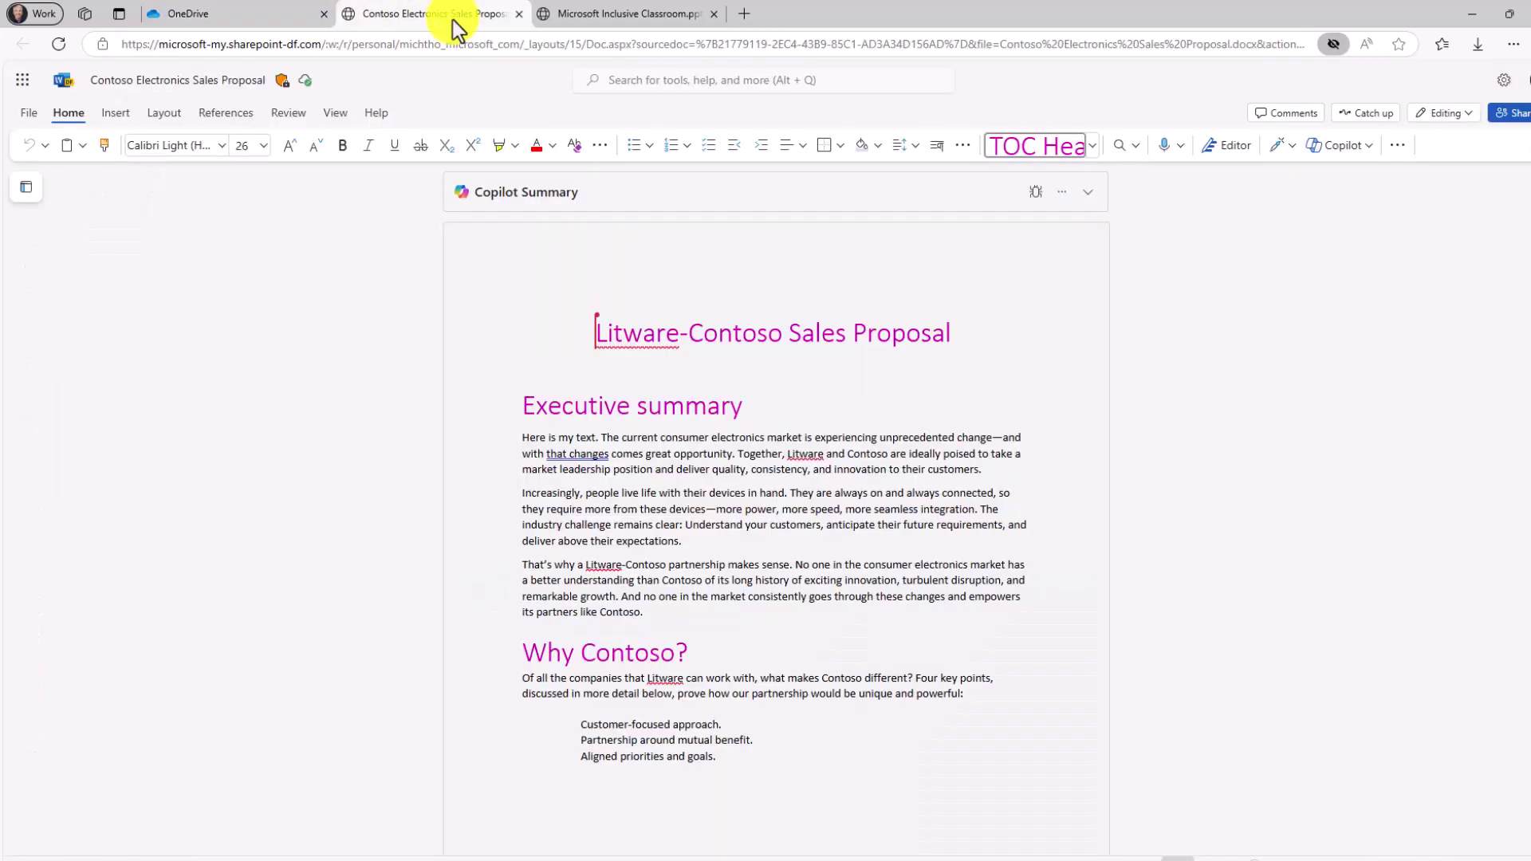
{"action": "scroll", "coordinate": [756, 441], "scroll_direction": "down", "scroll_amount": 10}
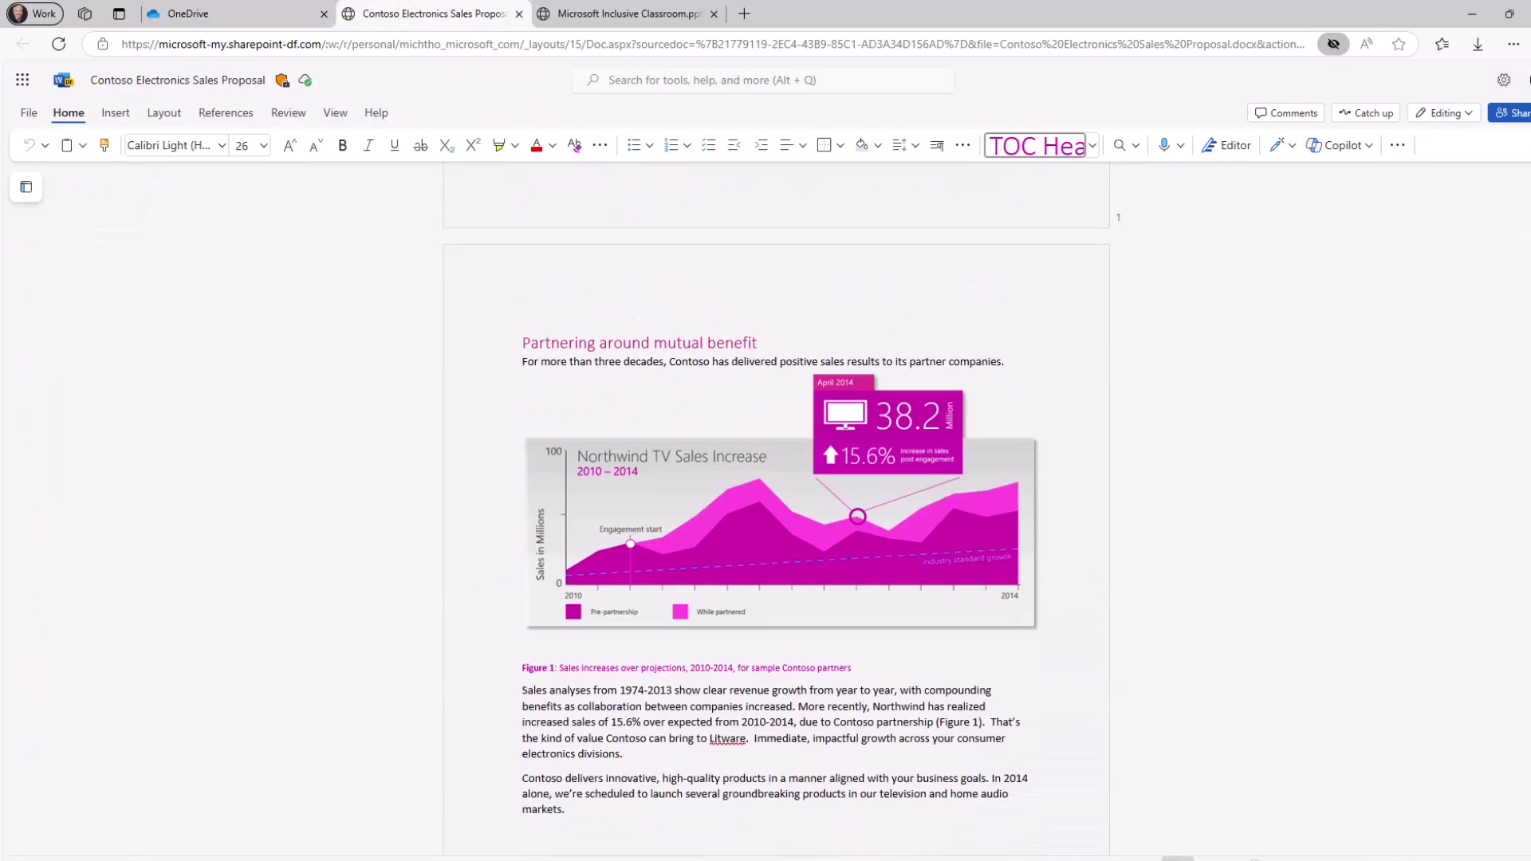
{"action": "scroll", "coordinate": [776, 511], "scroll_direction": "down", "scroll_amount": 20}
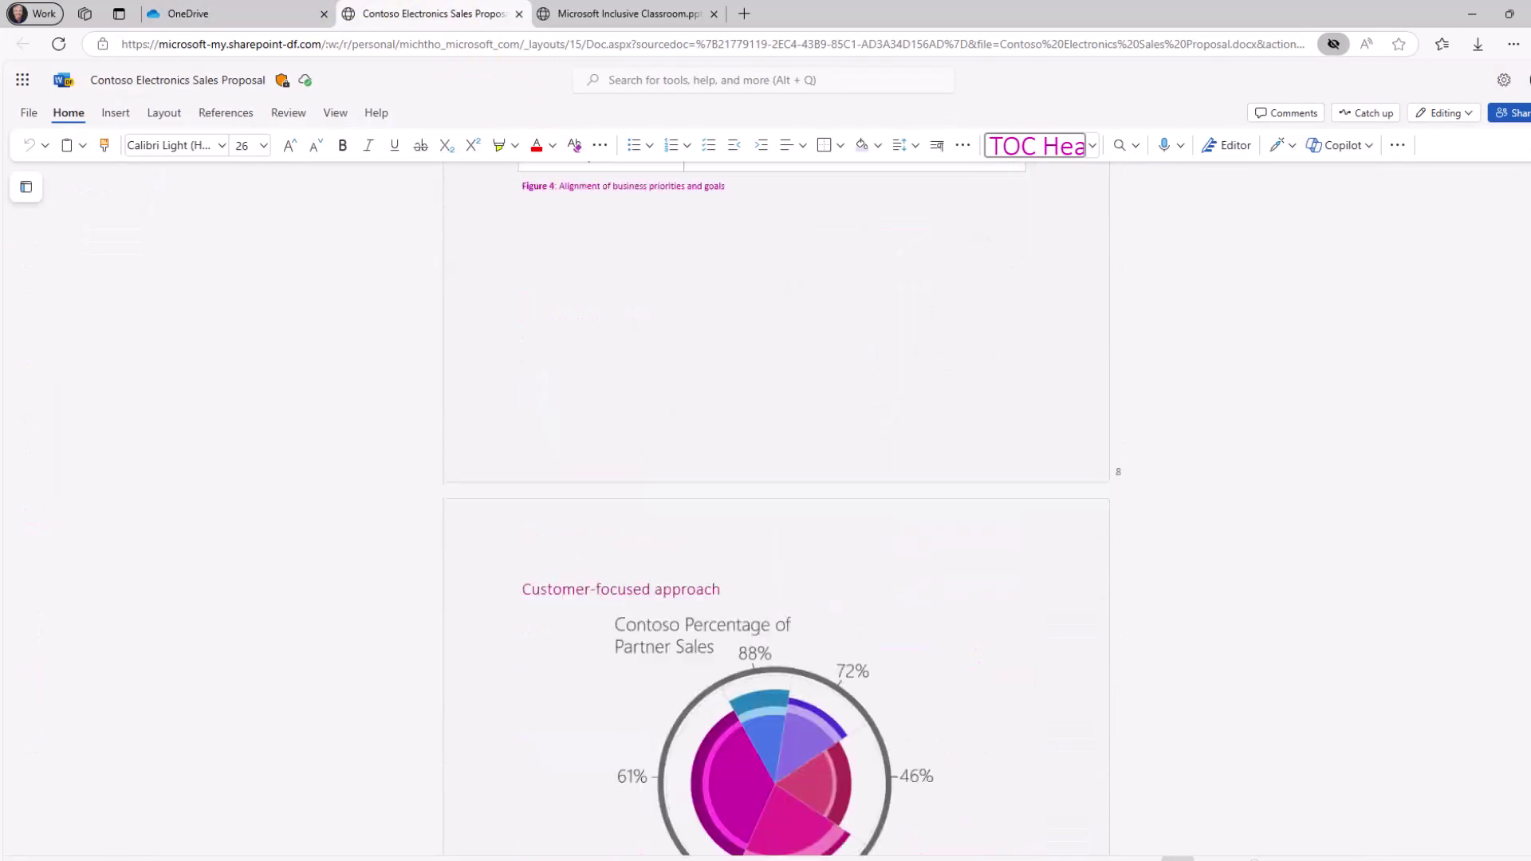
{"action": "scroll", "coordinate": [776, 511], "scroll_direction": "up", "scroll_amount": 20}
Back in Demo Files, have Copilot summarize the Contoso Electronics Sales Proposal.
{"action": "left_click", "coordinate": [192, 15]}
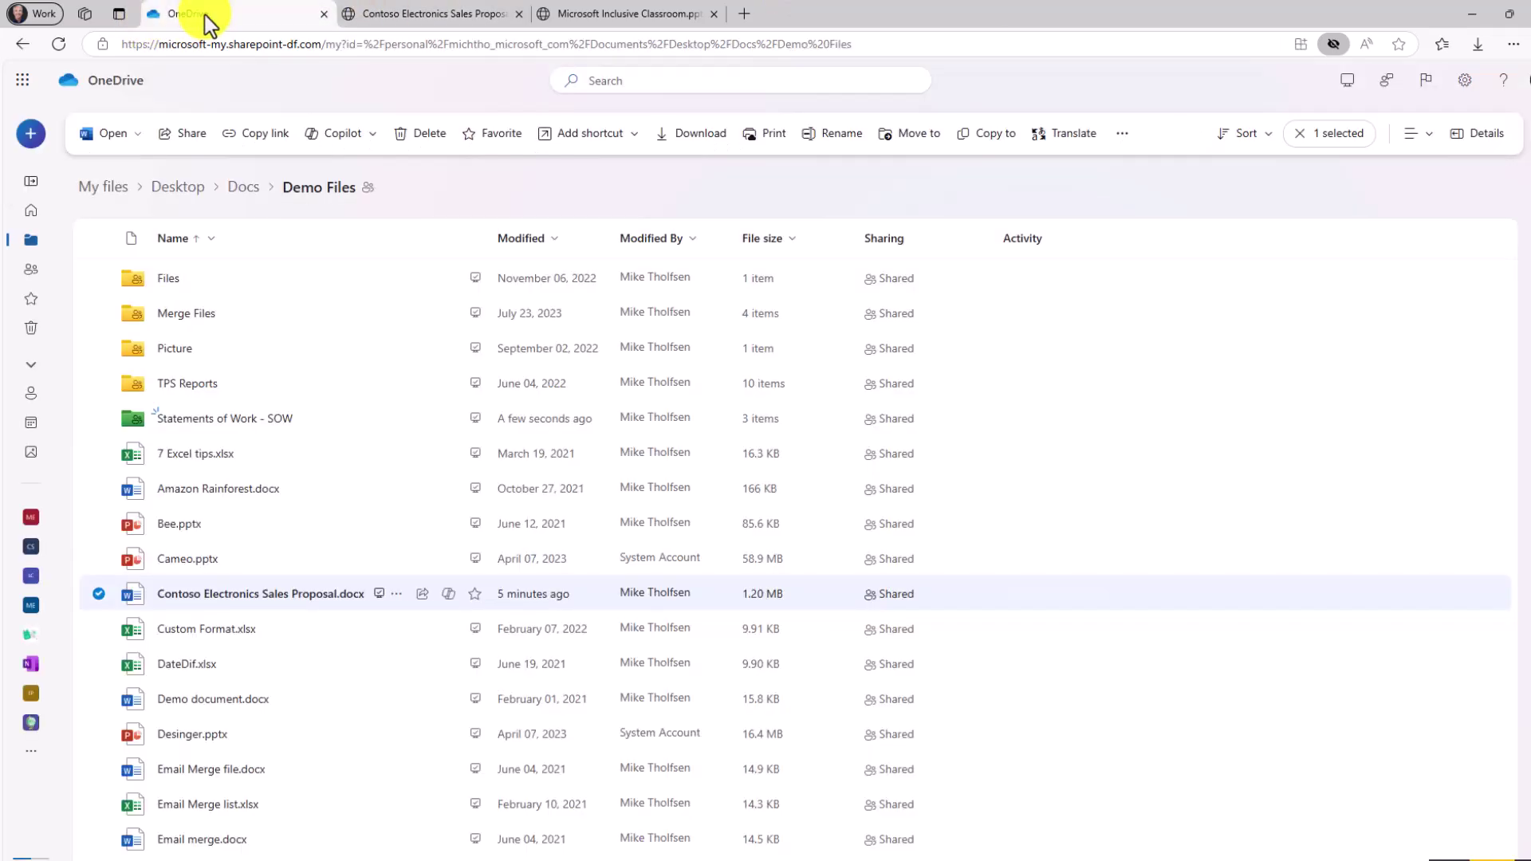
{"action": "left_click", "coordinate": [342, 133]}
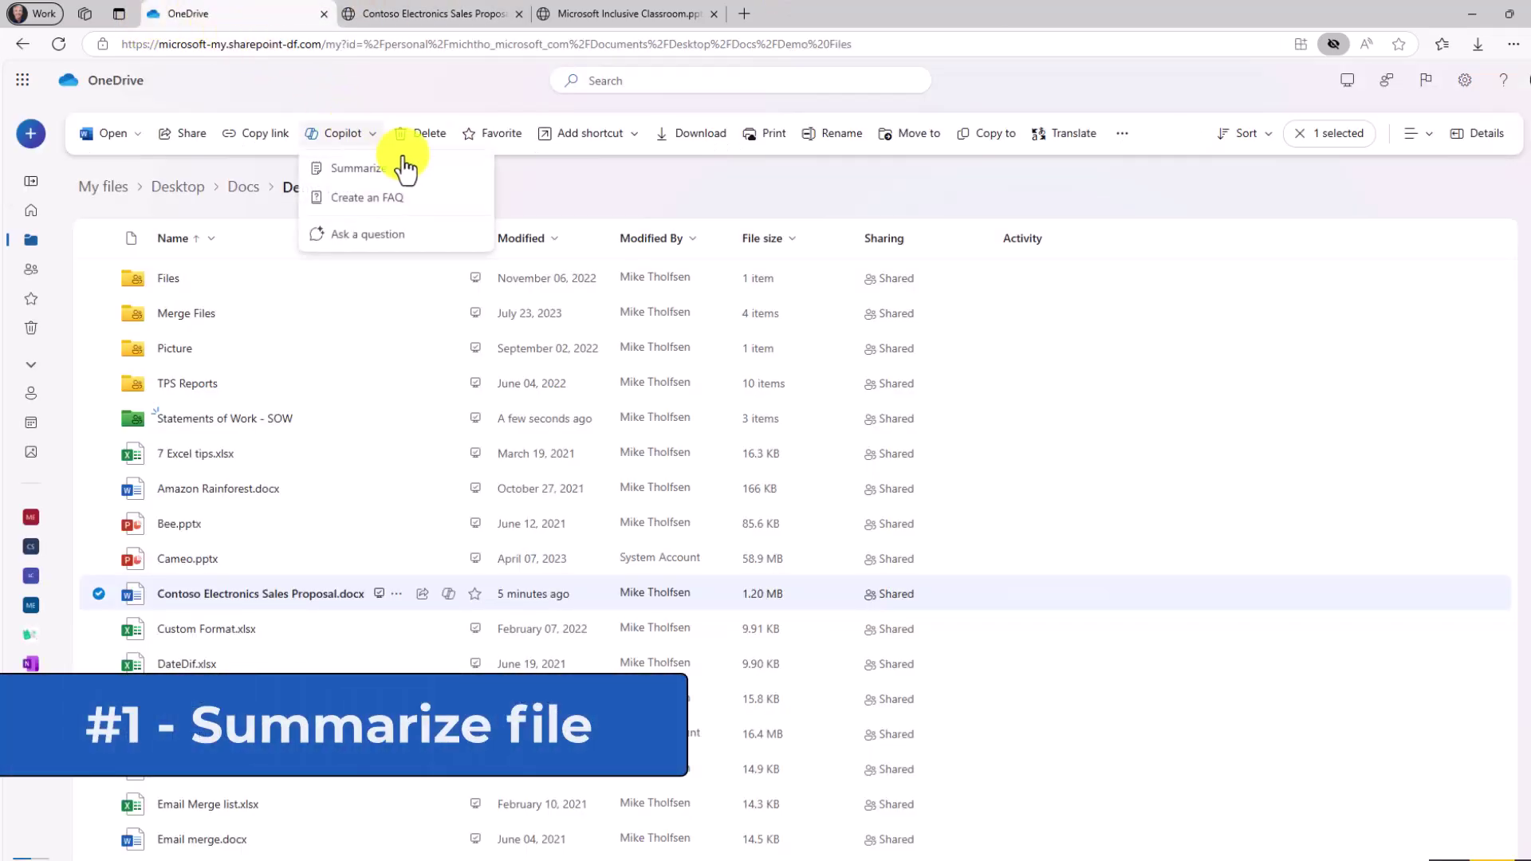
{"action": "left_click", "coordinate": [427, 174]}
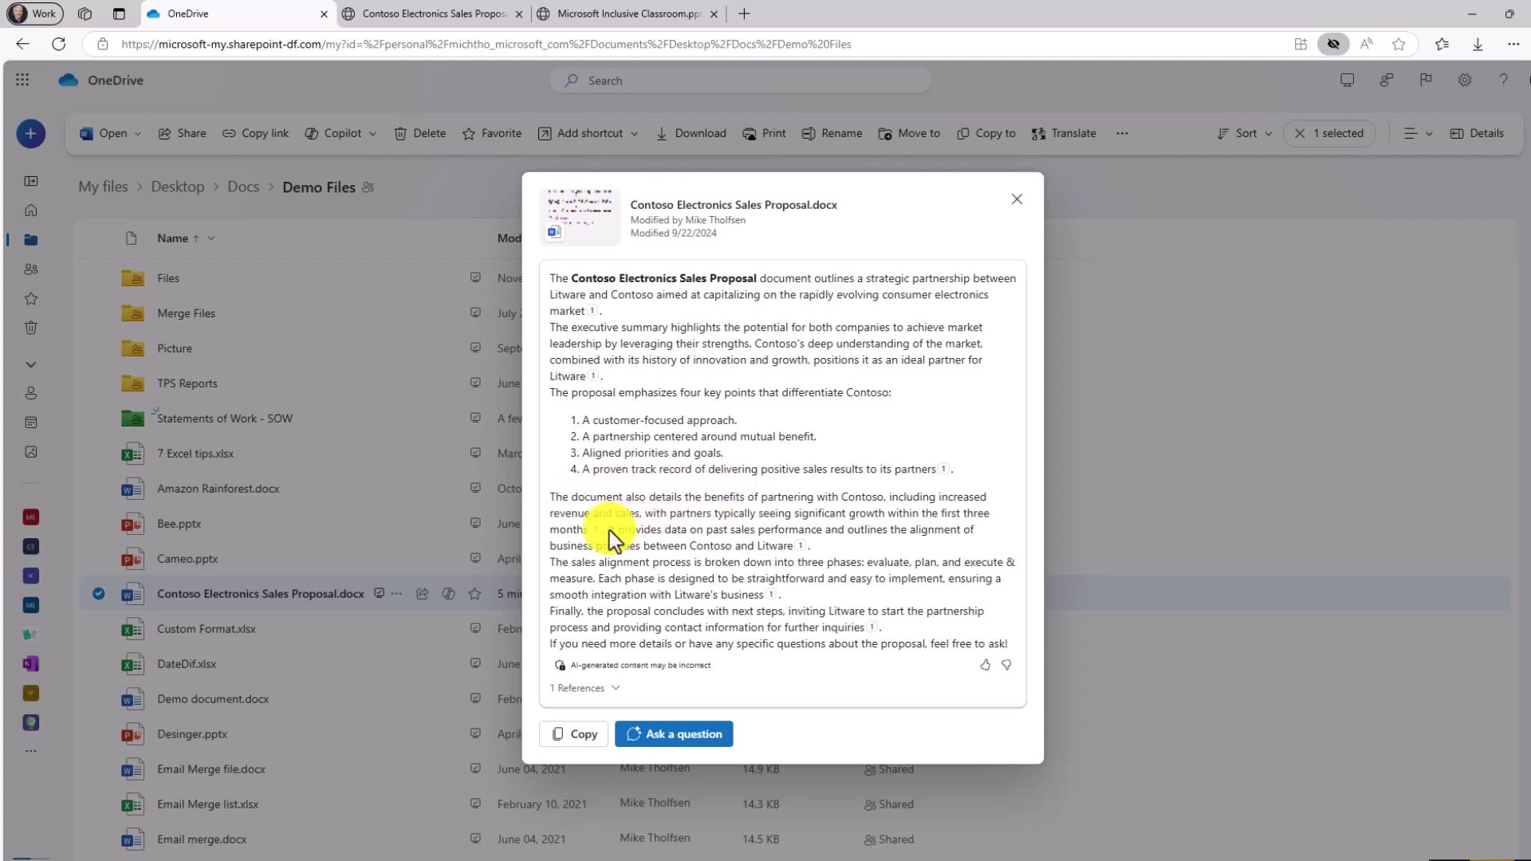
Check the summary's citations and its single reference, then copy the summary text.
{"action": "mouse_move", "coordinate": [594, 532]}
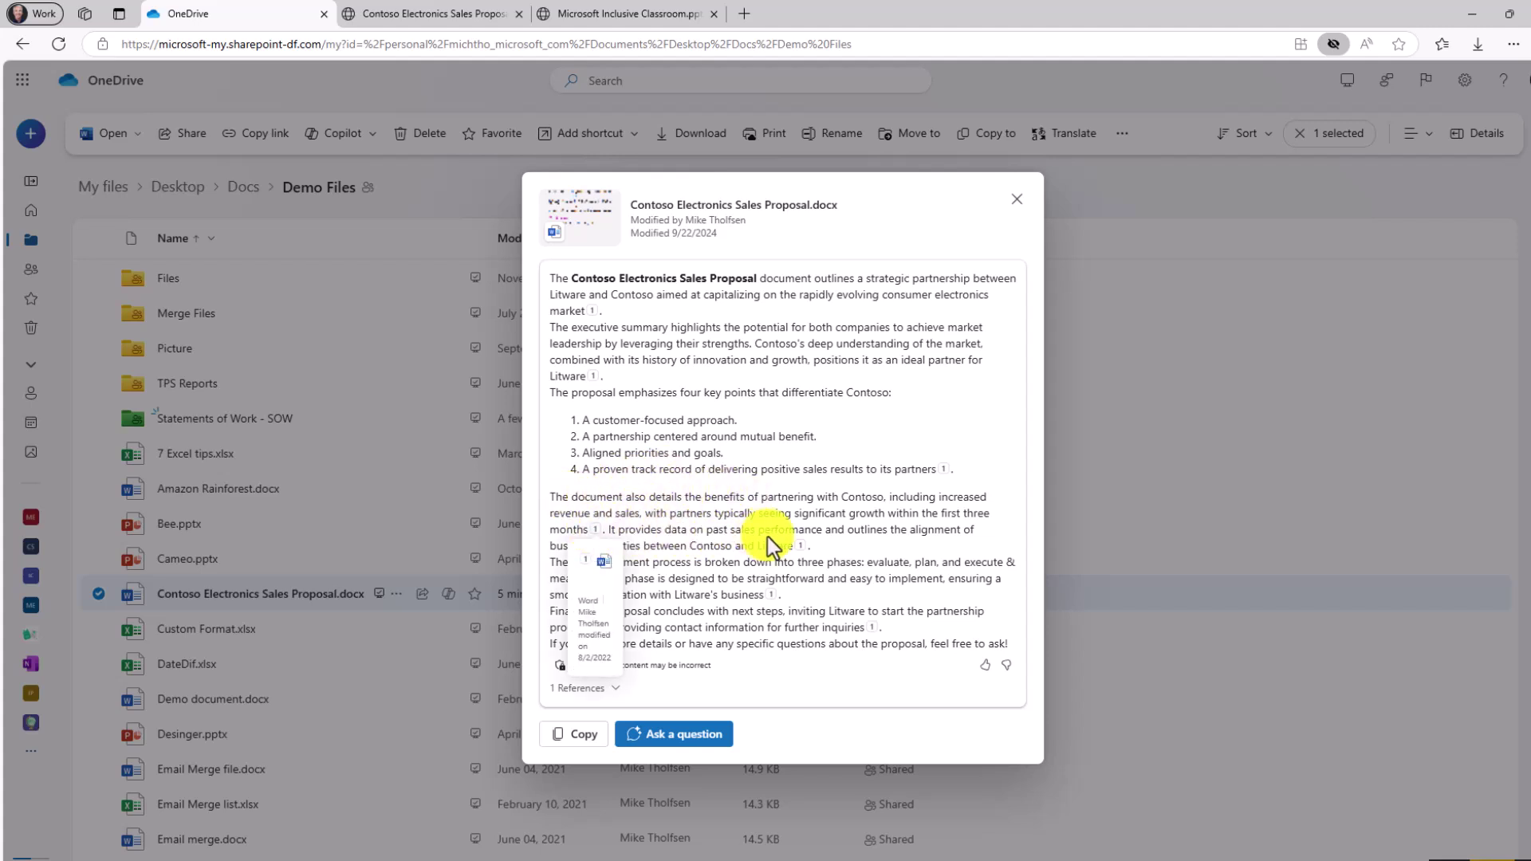
{"action": "mouse_move", "coordinate": [797, 550]}
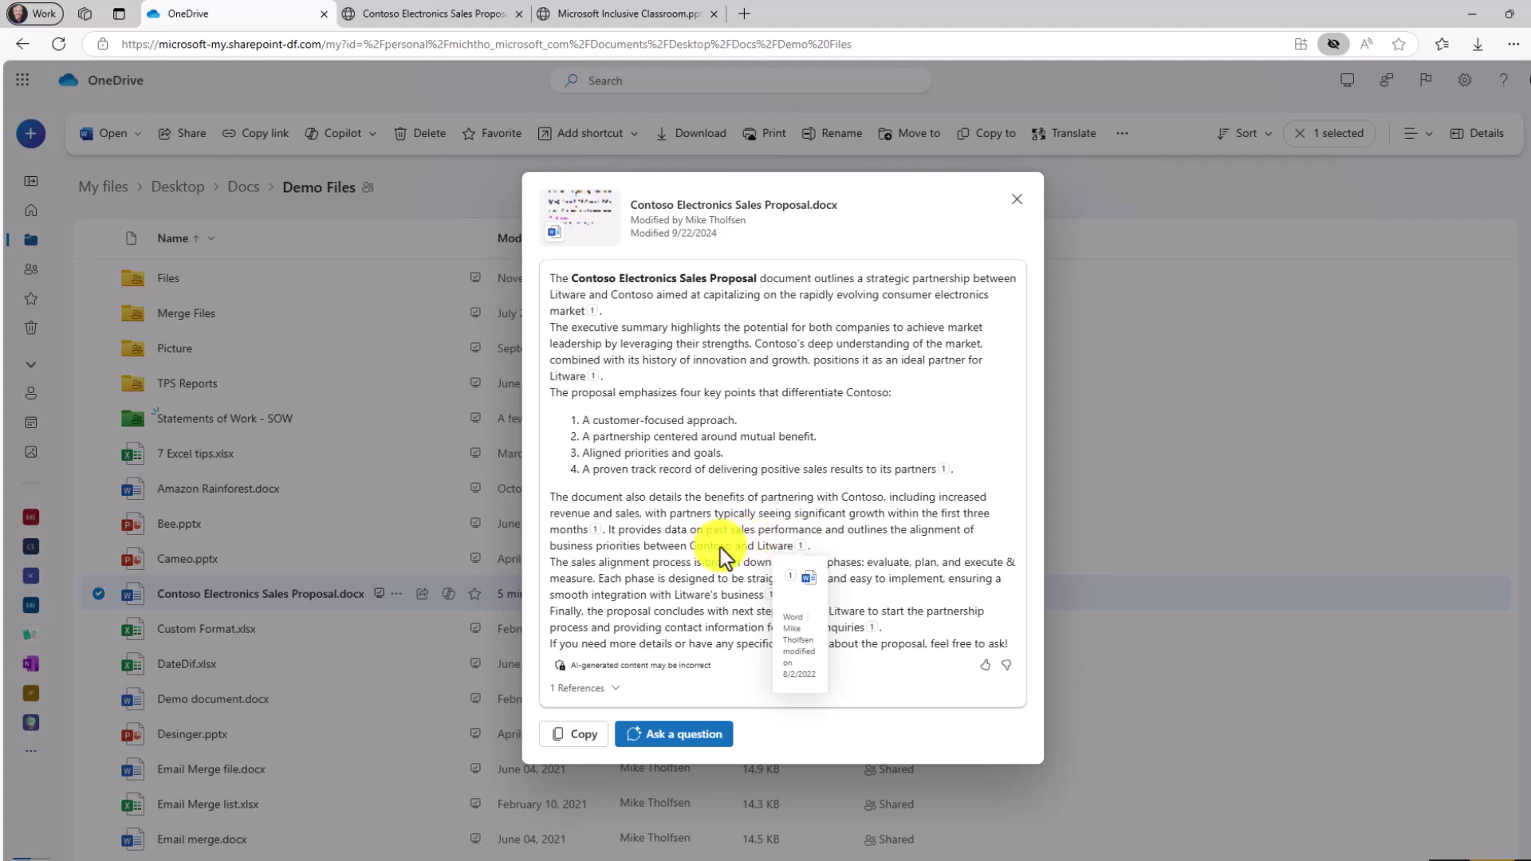
{"action": "left_click", "coordinate": [589, 689]}
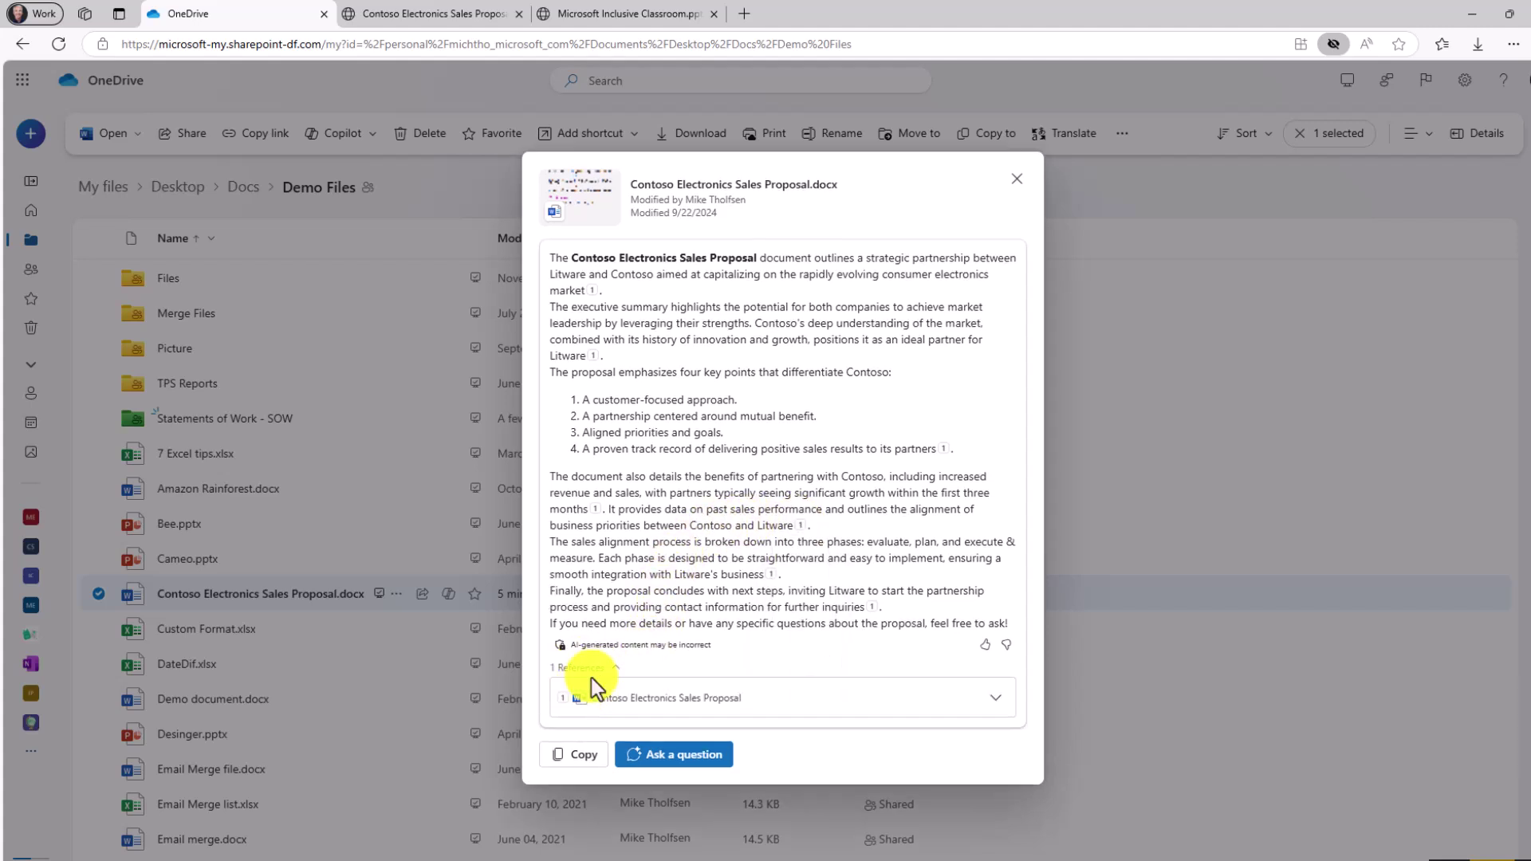
{"action": "left_click", "coordinate": [995, 698]}
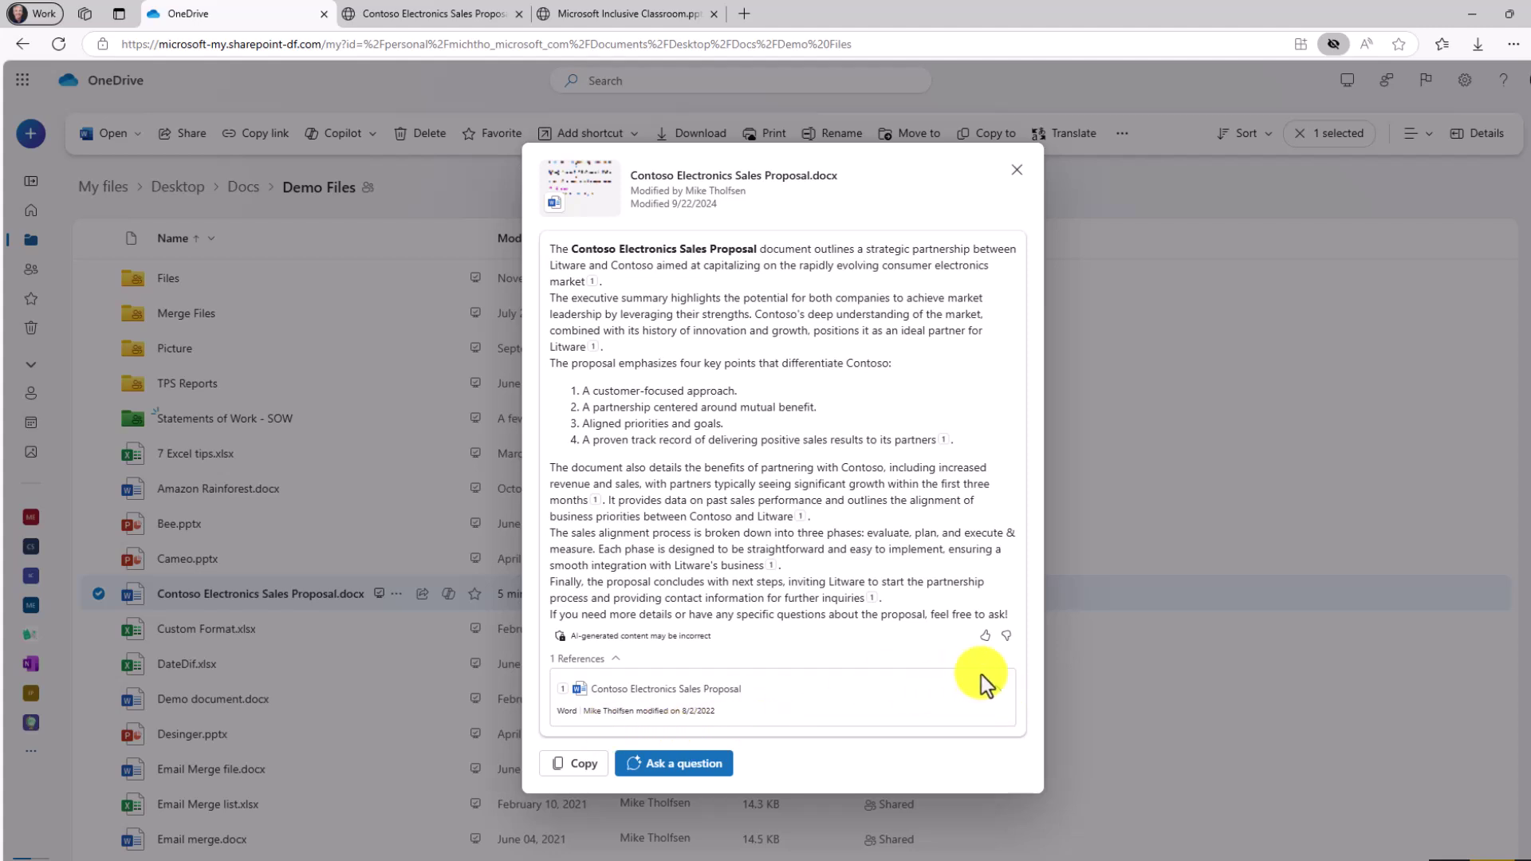
{"action": "left_click", "coordinate": [626, 661]}
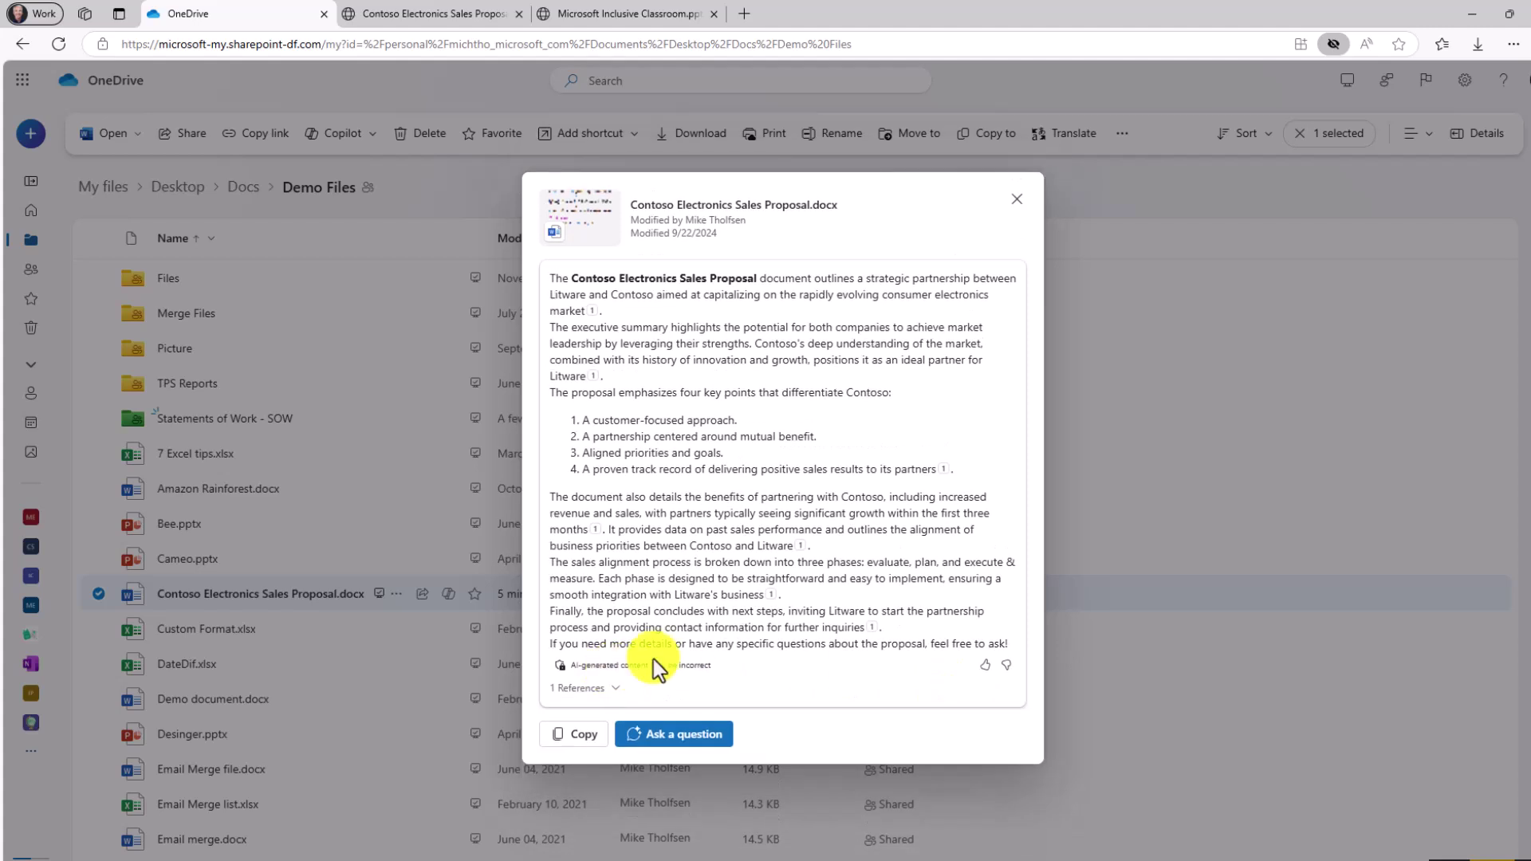
{"action": "left_click", "coordinate": [576, 742]}
Ask Copilot for the top four points of the sales proposal.
{"action": "left_click", "coordinate": [1017, 199]}
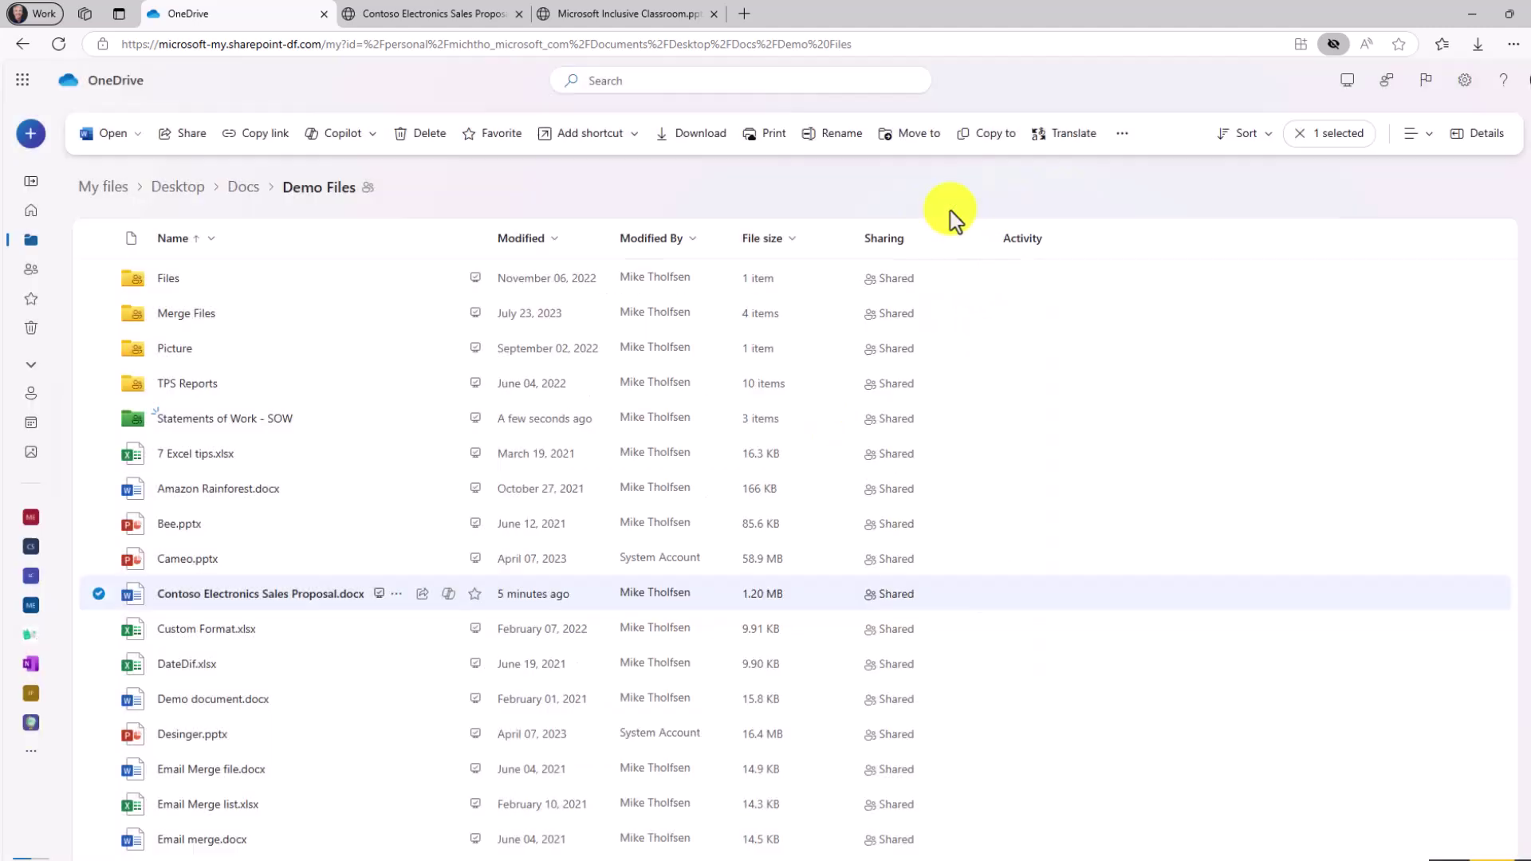
{"action": "left_click", "coordinate": [346, 137]}
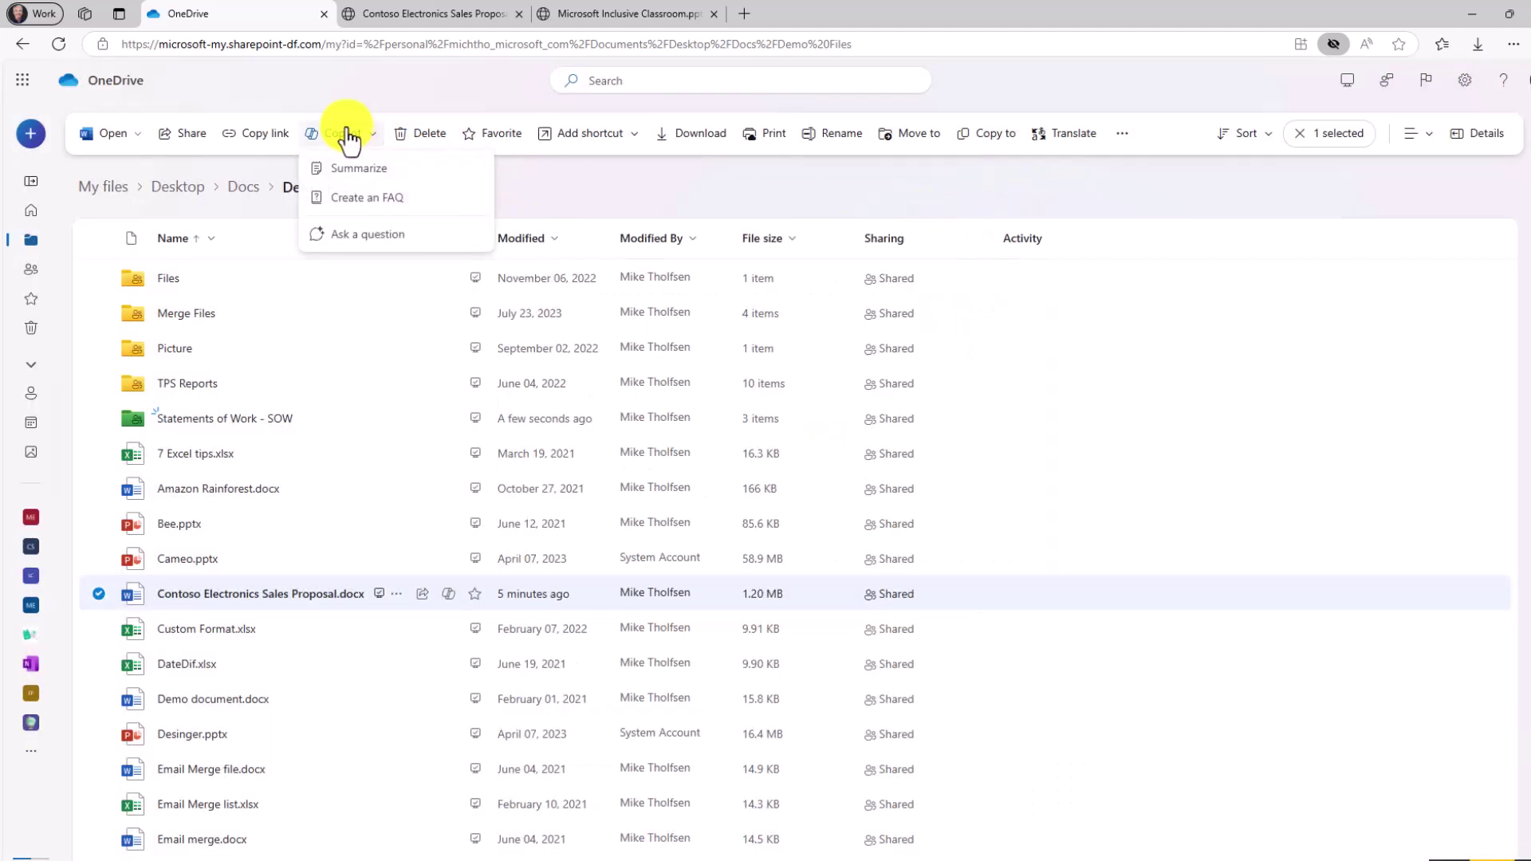
{"action": "left_click", "coordinate": [389, 240]}
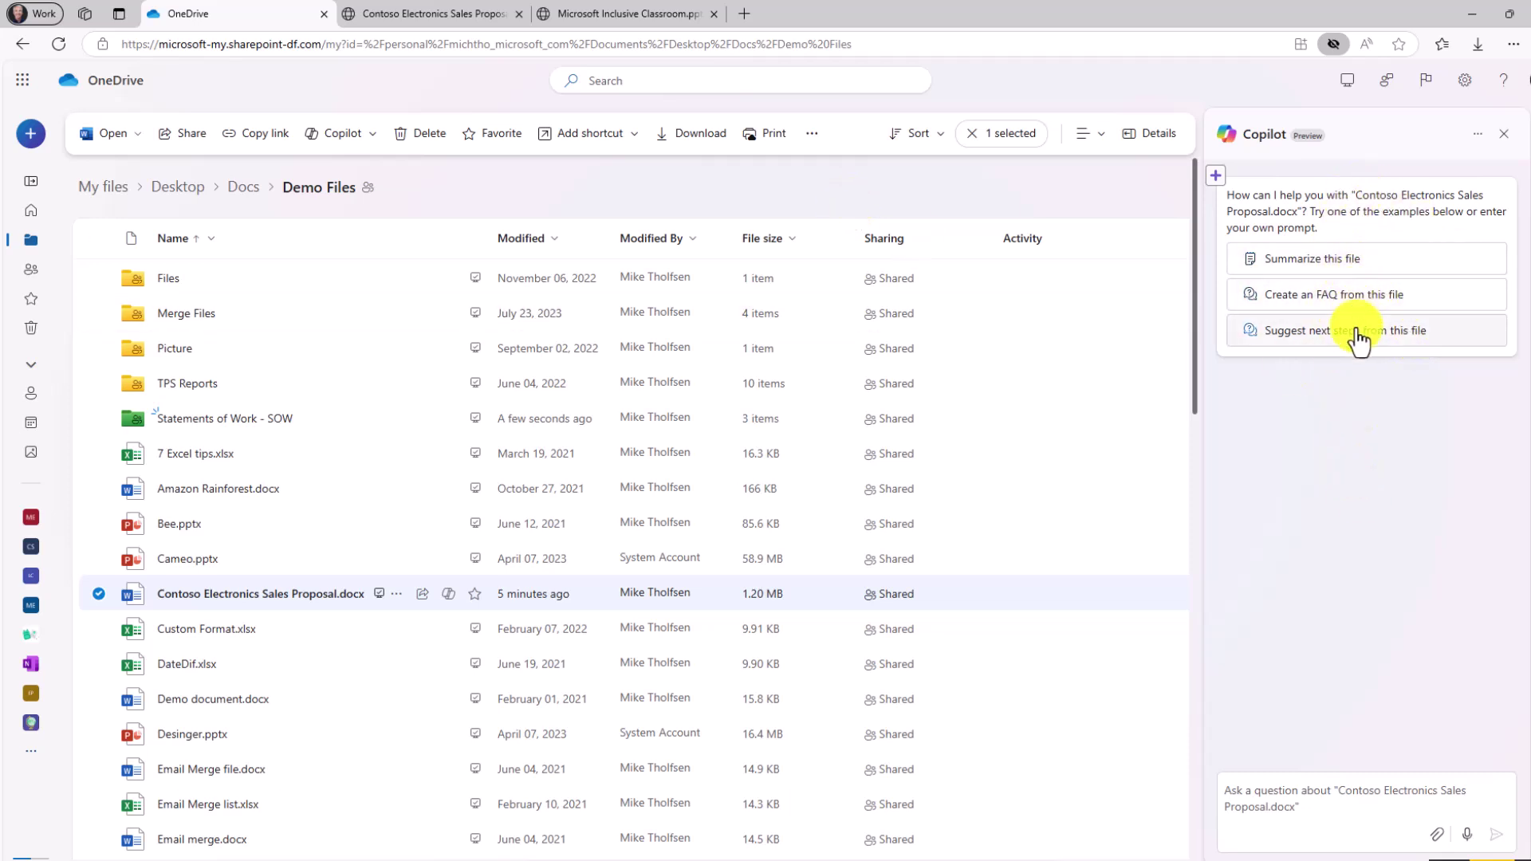
{"action": "left_click", "coordinate": [1295, 791]}
{"action": "key", "text": "ctrl+v"}
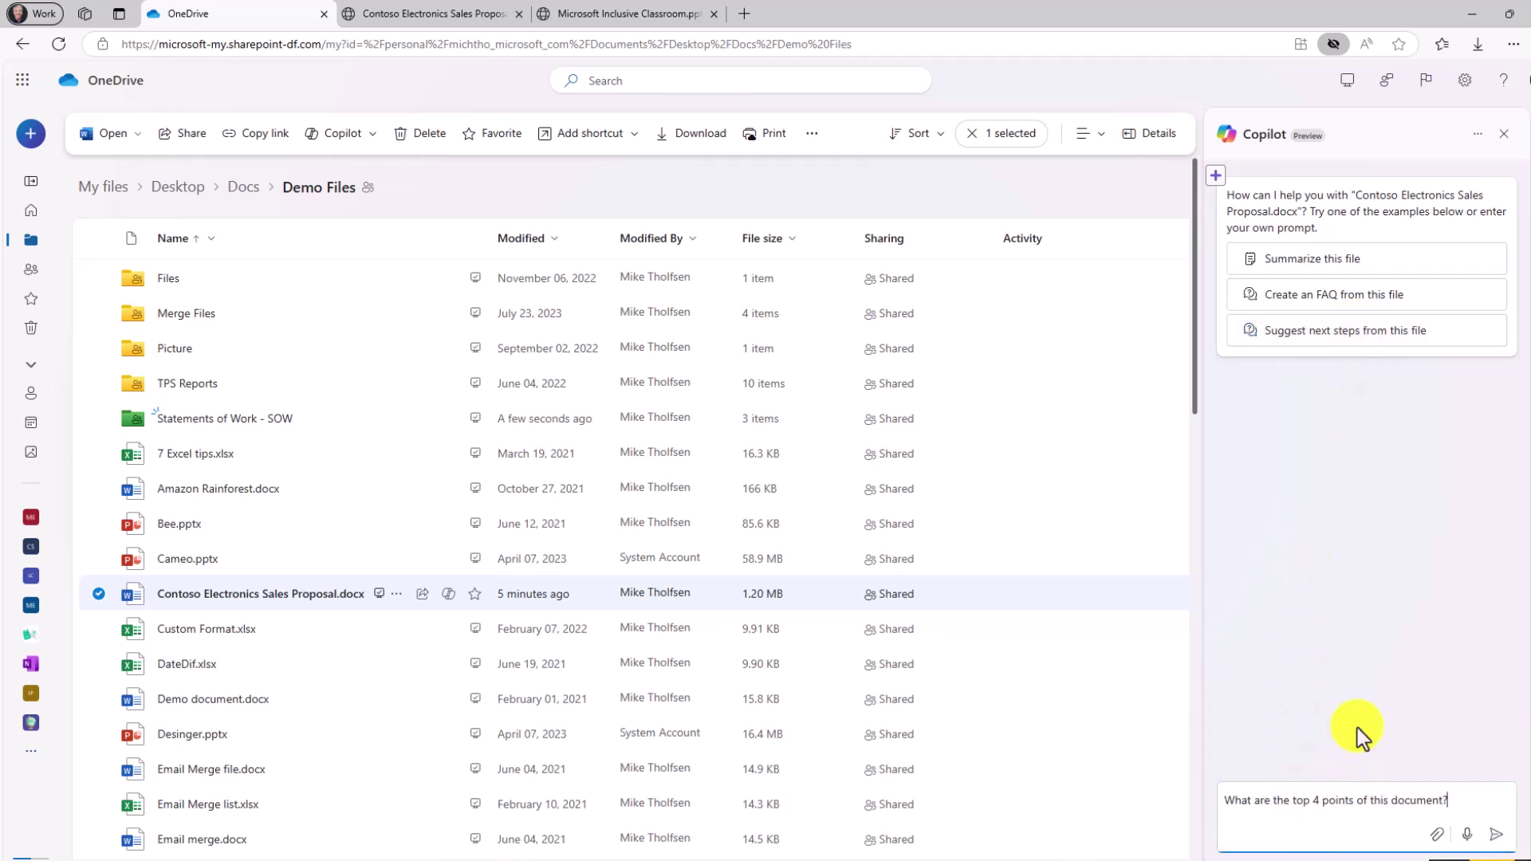
{"action": "left_click", "coordinate": [1493, 833]}
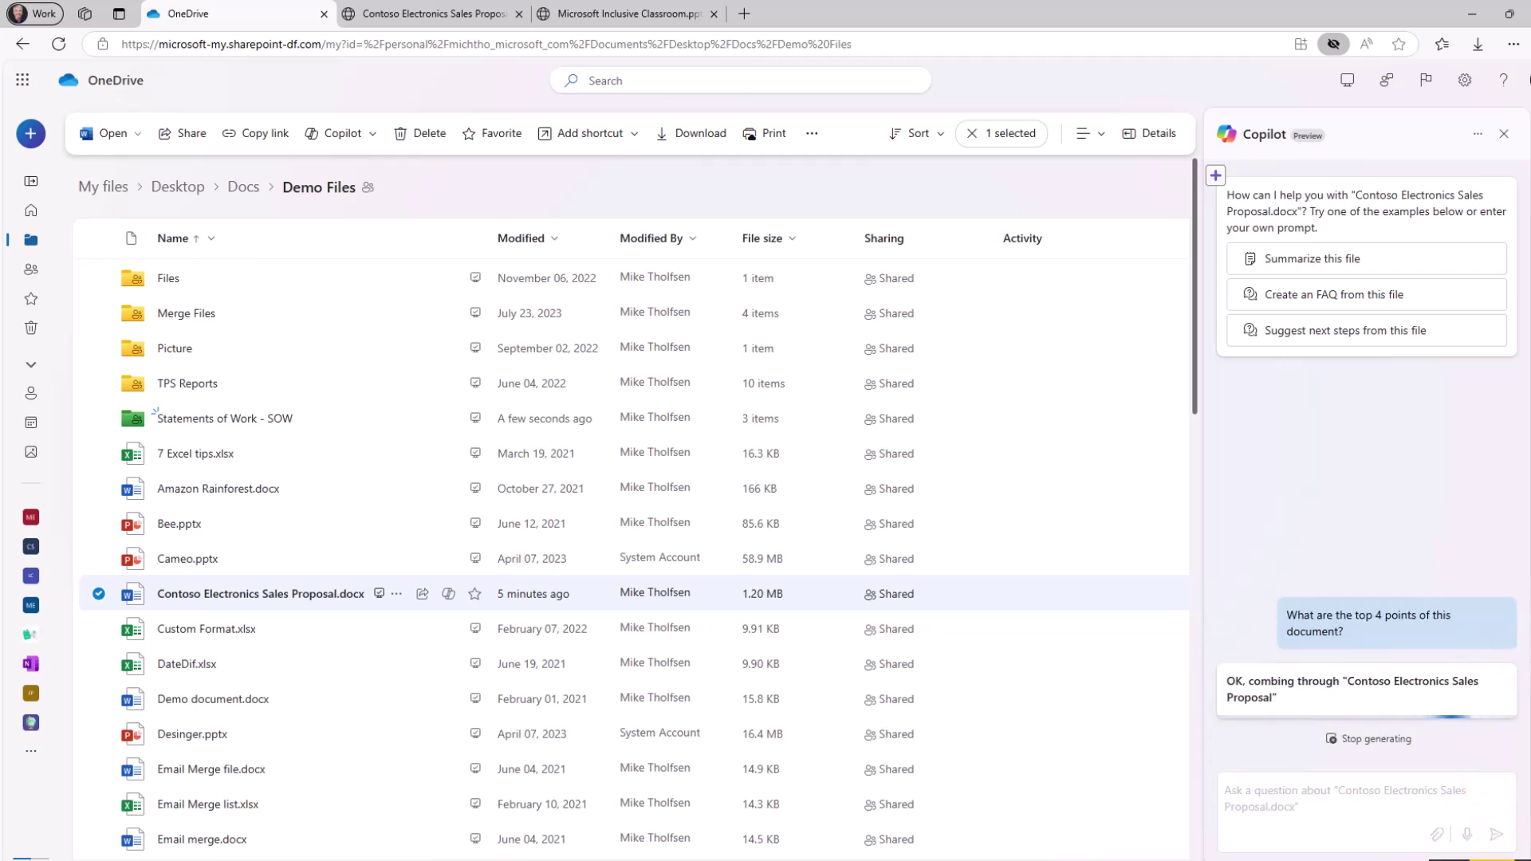
Review the cited answer, follow up on the customer-focused approach, then close the chat.
{"action": "scroll", "coordinate": [1404, 399], "scroll_direction": "up", "scroll_amount": 3}
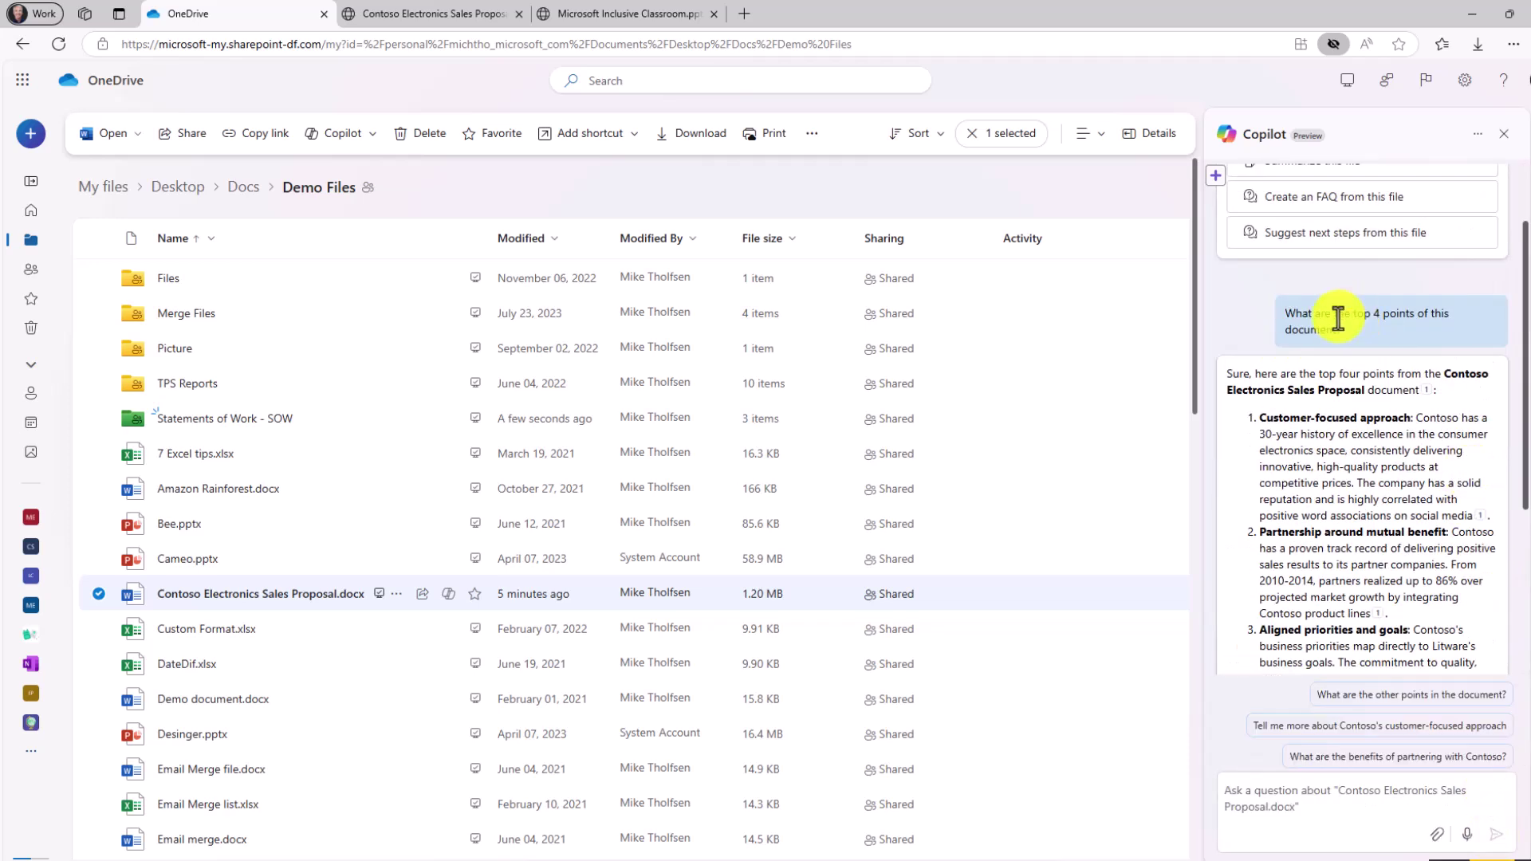
{"action": "scroll", "coordinate": [1321, 446], "scroll_direction": "down", "scroll_amount": 2}
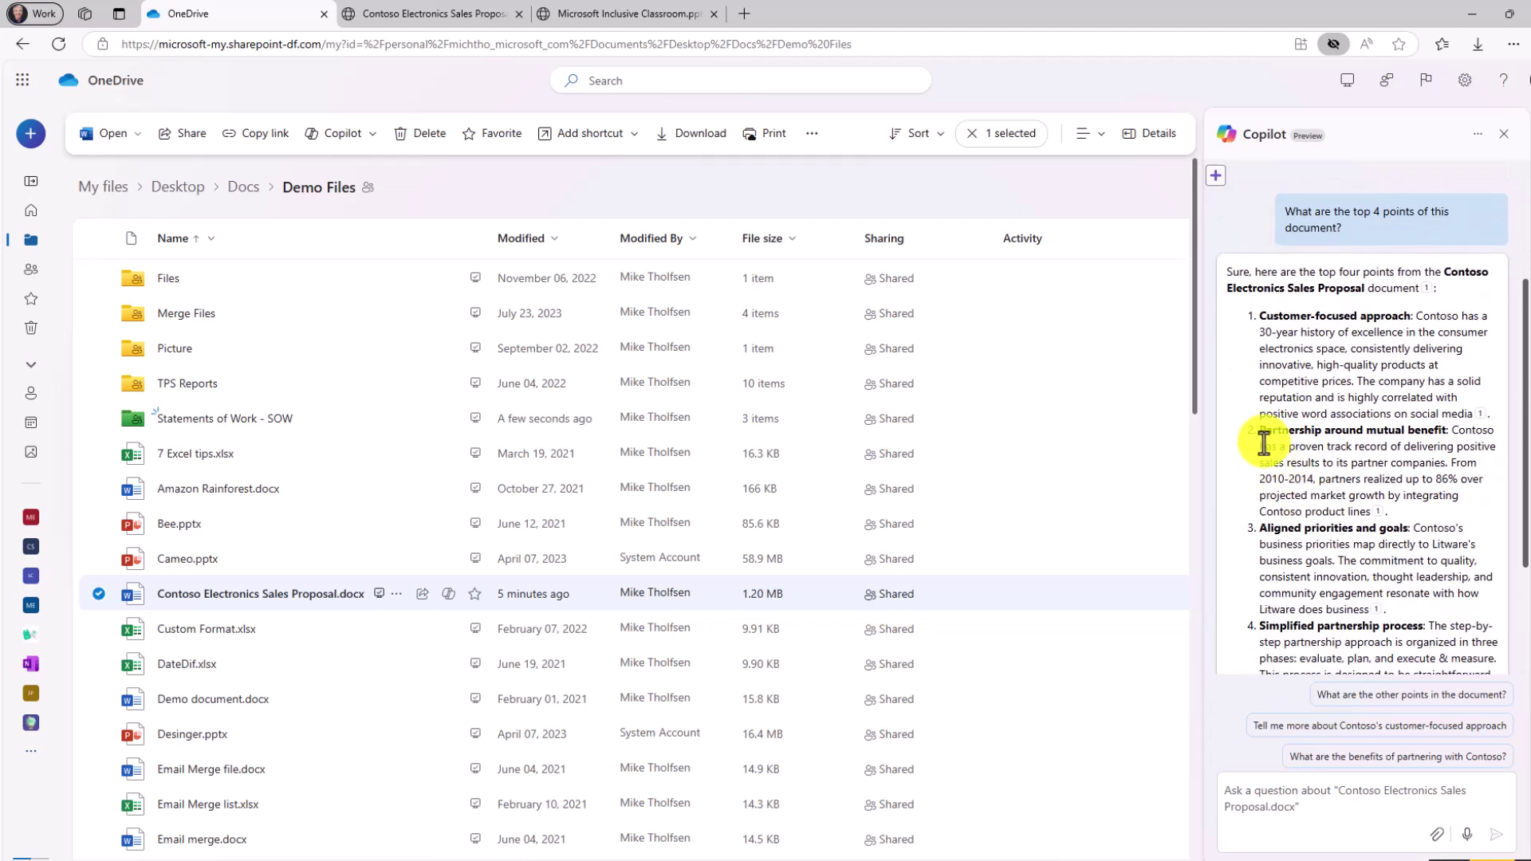
{"action": "mouse_move", "coordinate": [1378, 512]}
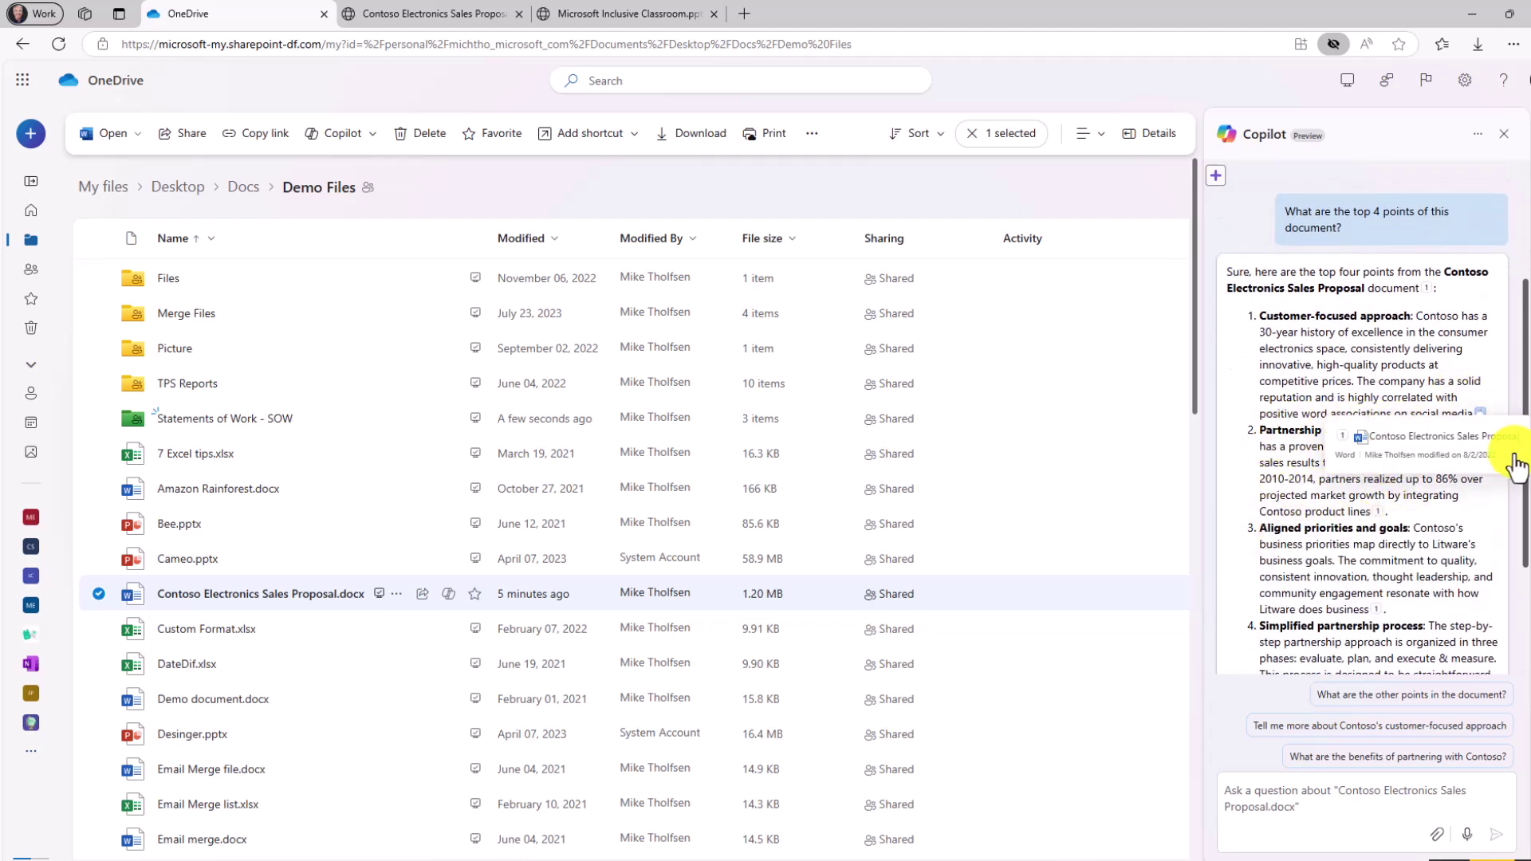
{"action": "scroll", "coordinate": [1427, 558], "scroll_direction": "down", "scroll_amount": 3}
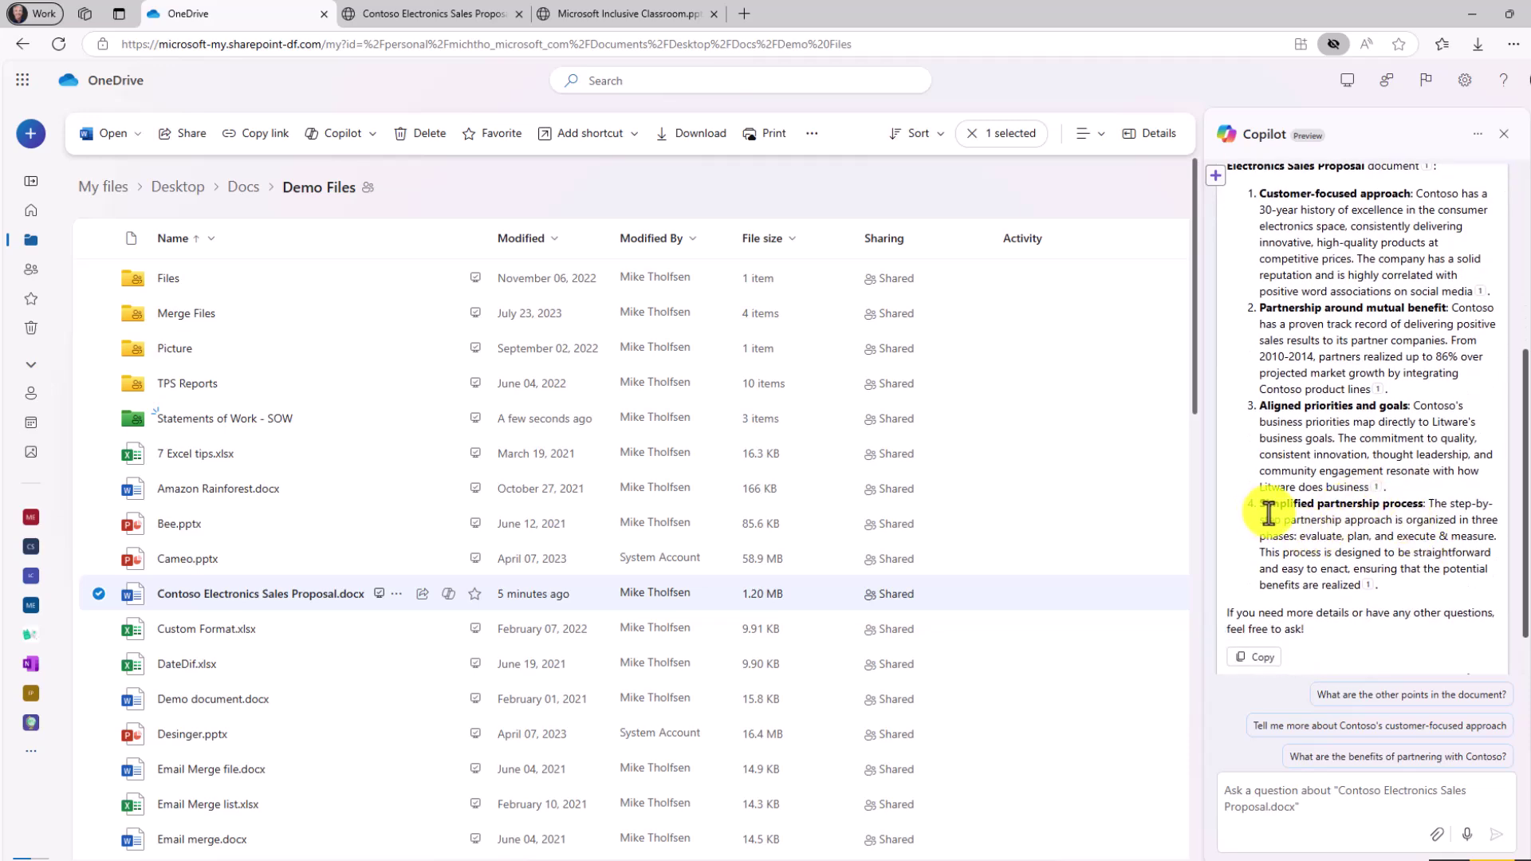
{"action": "mouse_move", "coordinate": [1368, 586]}
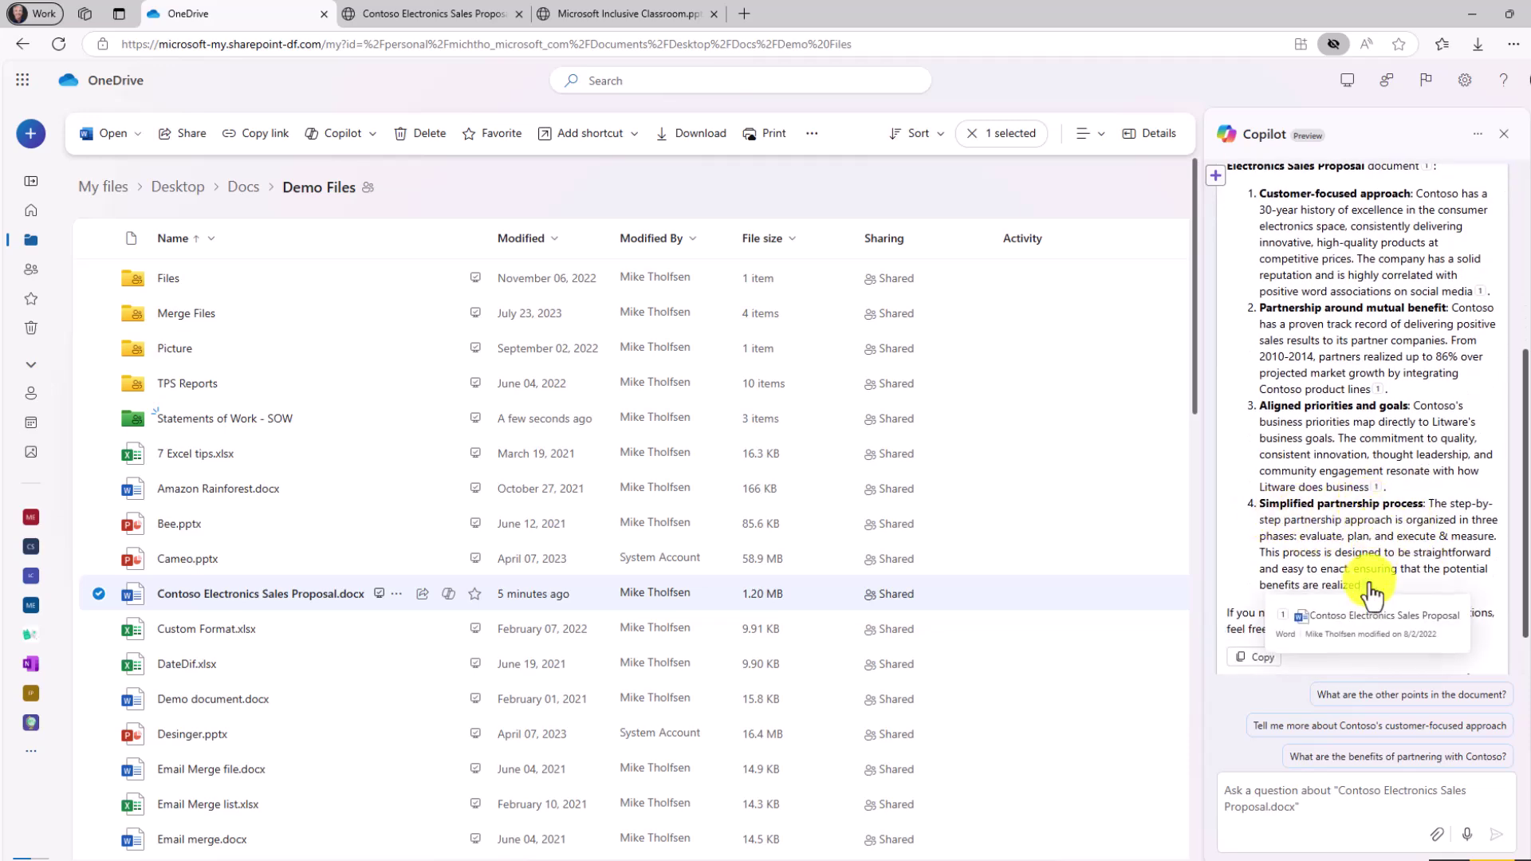
{"action": "scroll", "coordinate": [1423, 491], "scroll_direction": "down", "scroll_amount": 2}
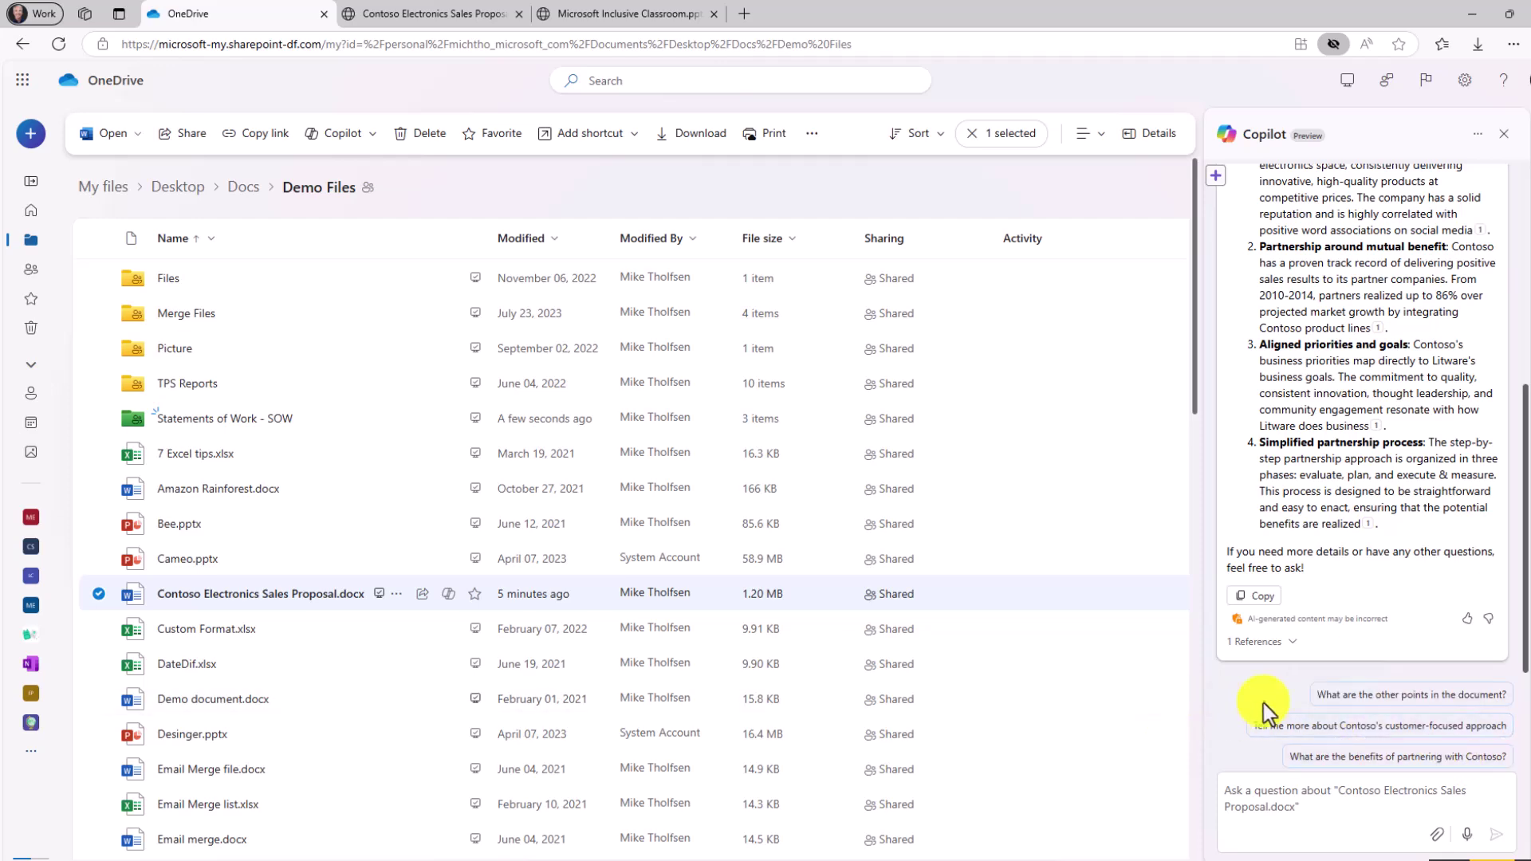
{"action": "left_click", "coordinate": [1347, 729]}
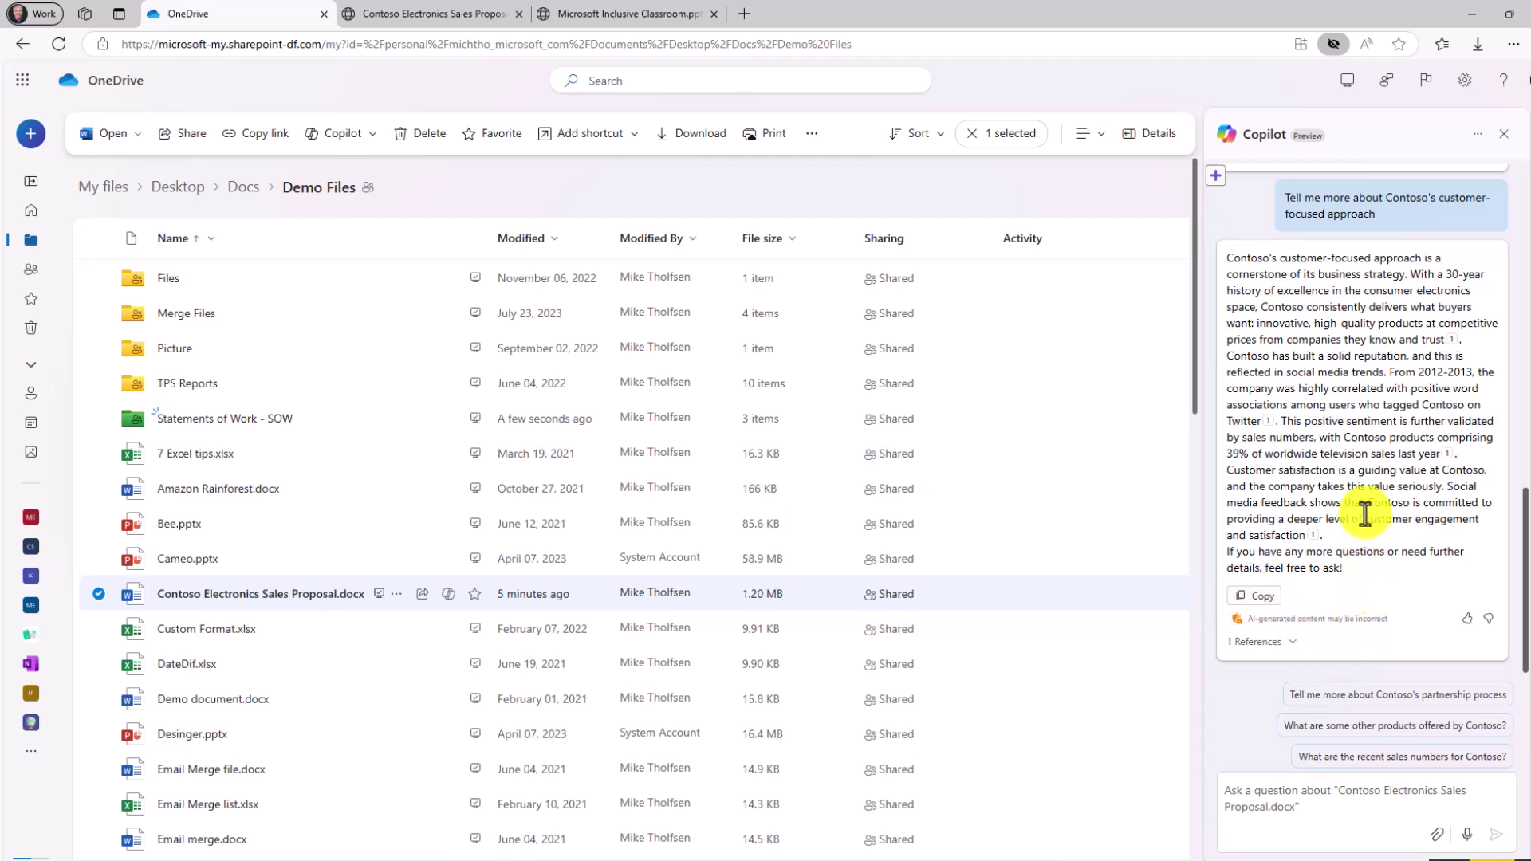
{"action": "left_click", "coordinate": [1504, 133]}
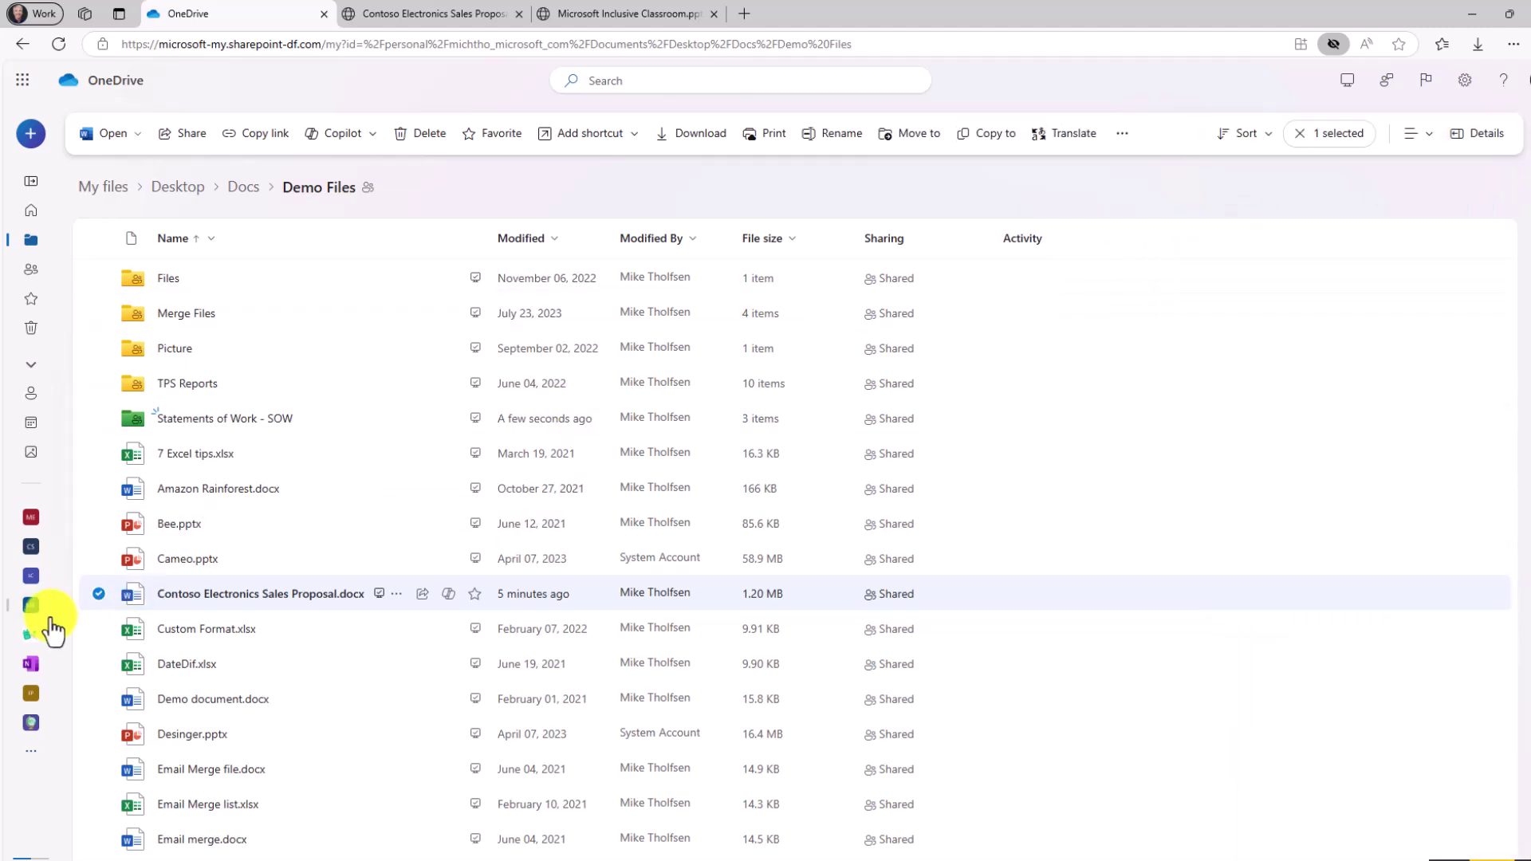
Swap the selection from the sales proposal to Microsoft Inclusive Classroom.pptx and show its Copilot actions.
{"action": "left_click", "coordinate": [98, 593]}
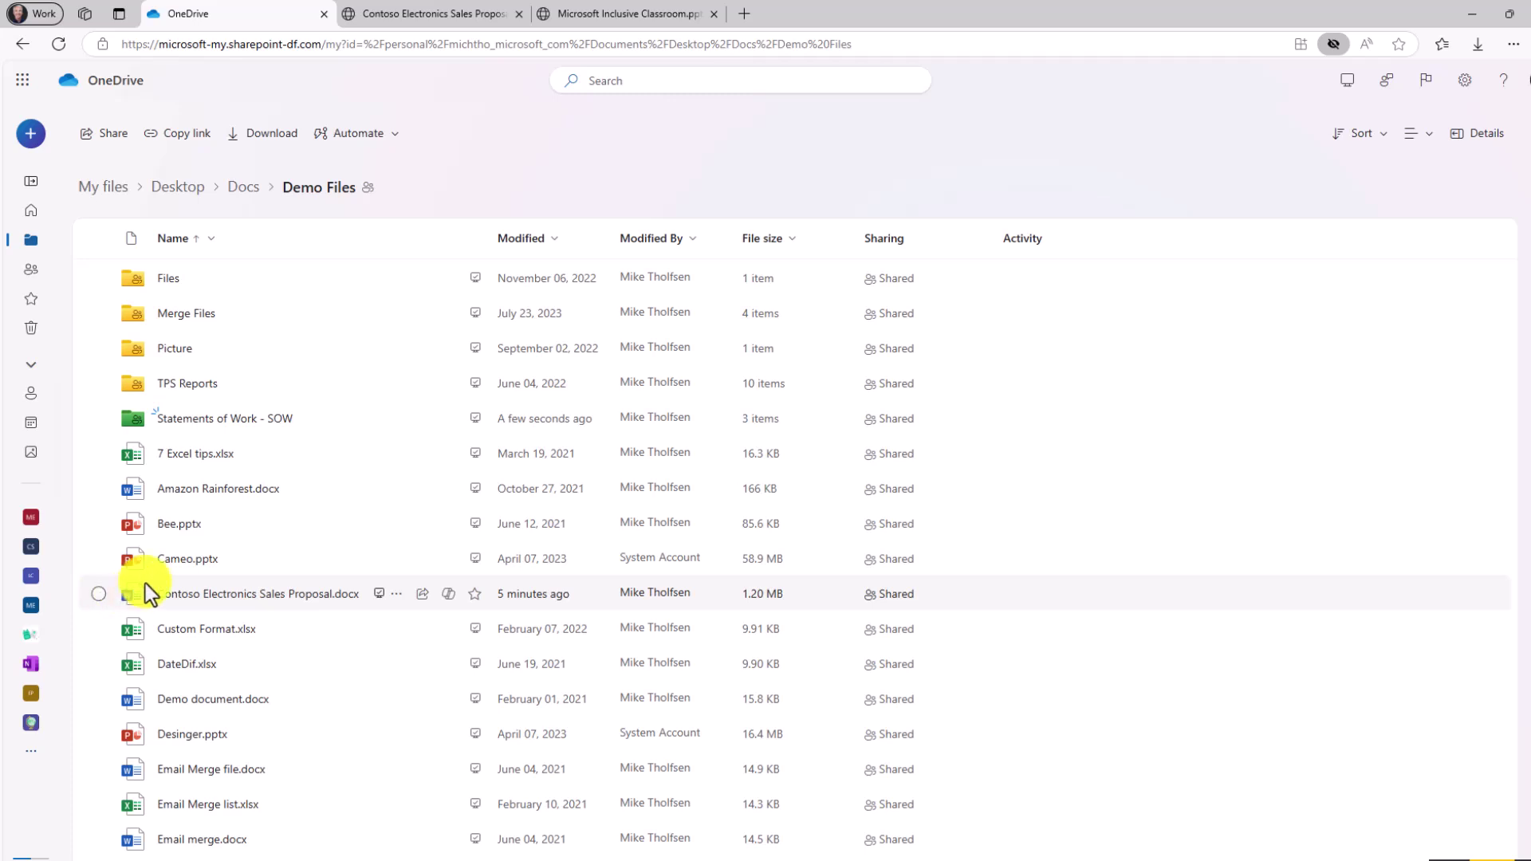
{"action": "scroll", "coordinate": [145, 584], "scroll_direction": "down", "scroll_amount": 8}
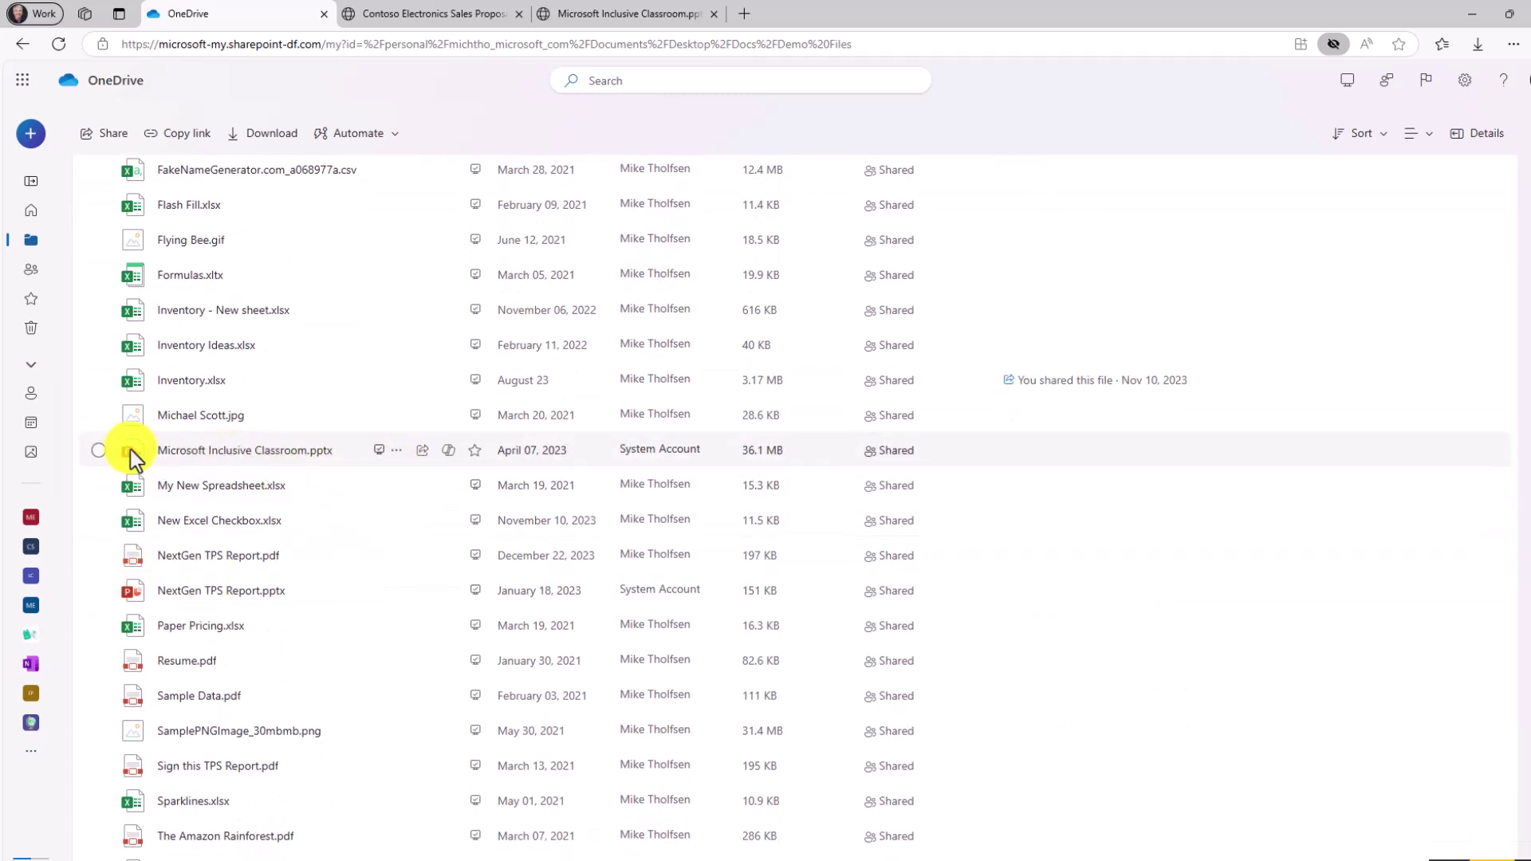
{"action": "left_click", "coordinate": [94, 450]}
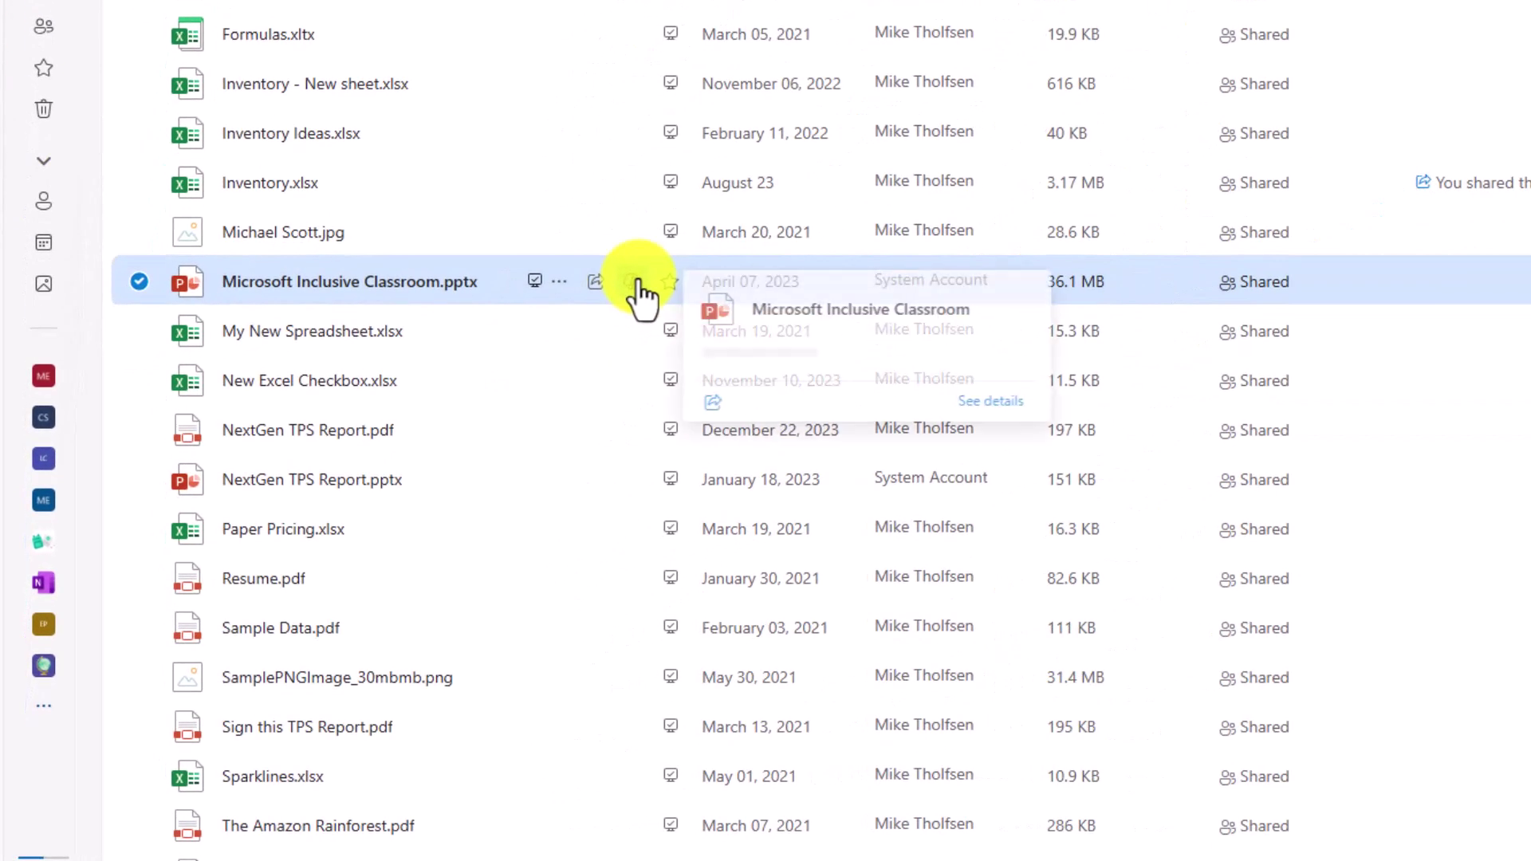
{"action": "left_click", "coordinate": [636, 283]}
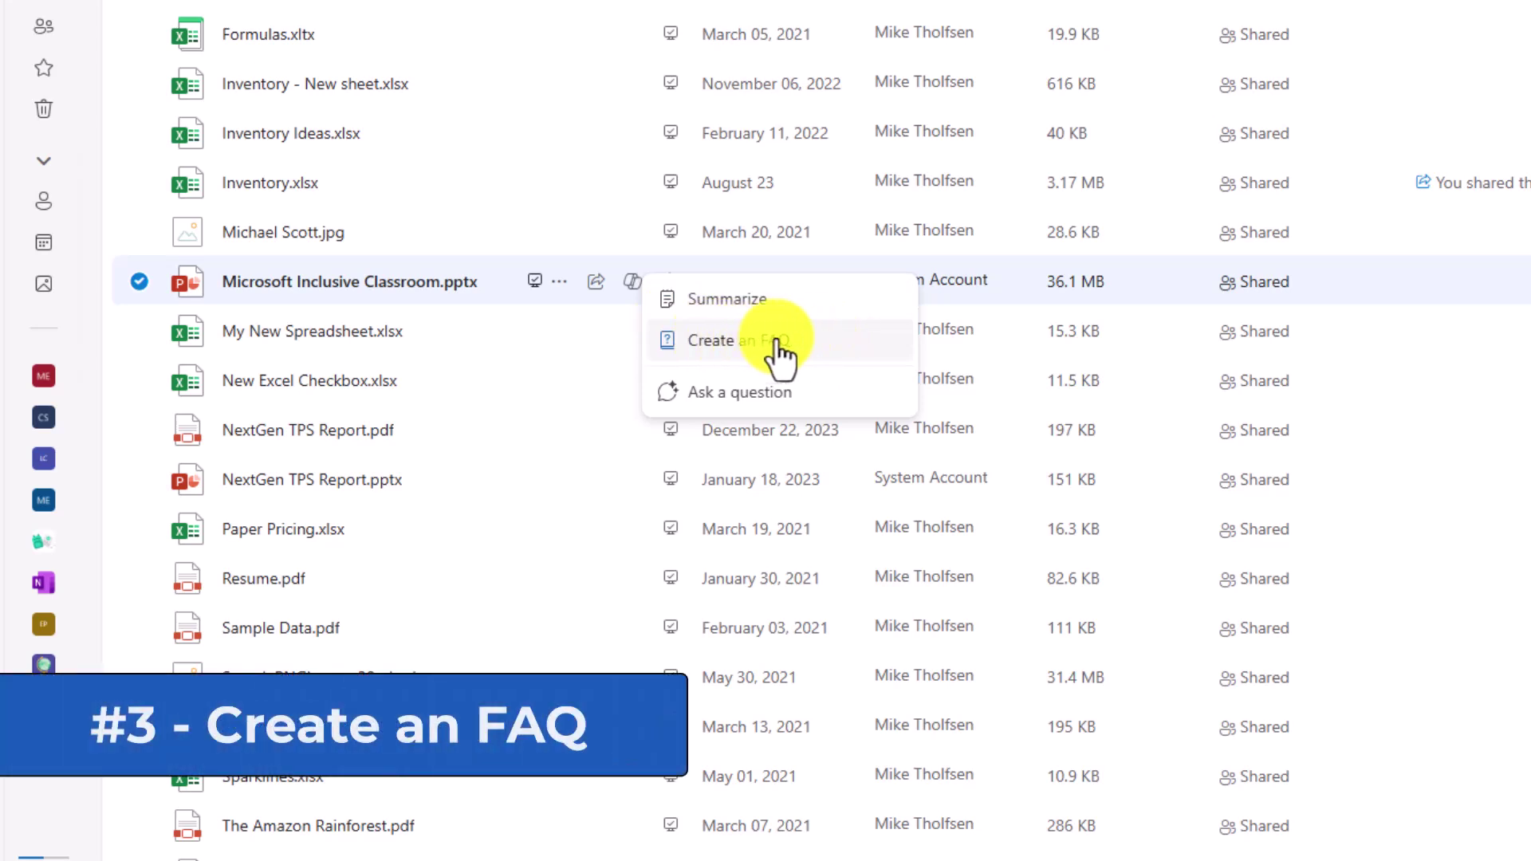
Generate a Copilot FAQ for Microsoft Inclusive Classroom.pptx, review it, and close it.
{"action": "left_click", "coordinate": [776, 341]}
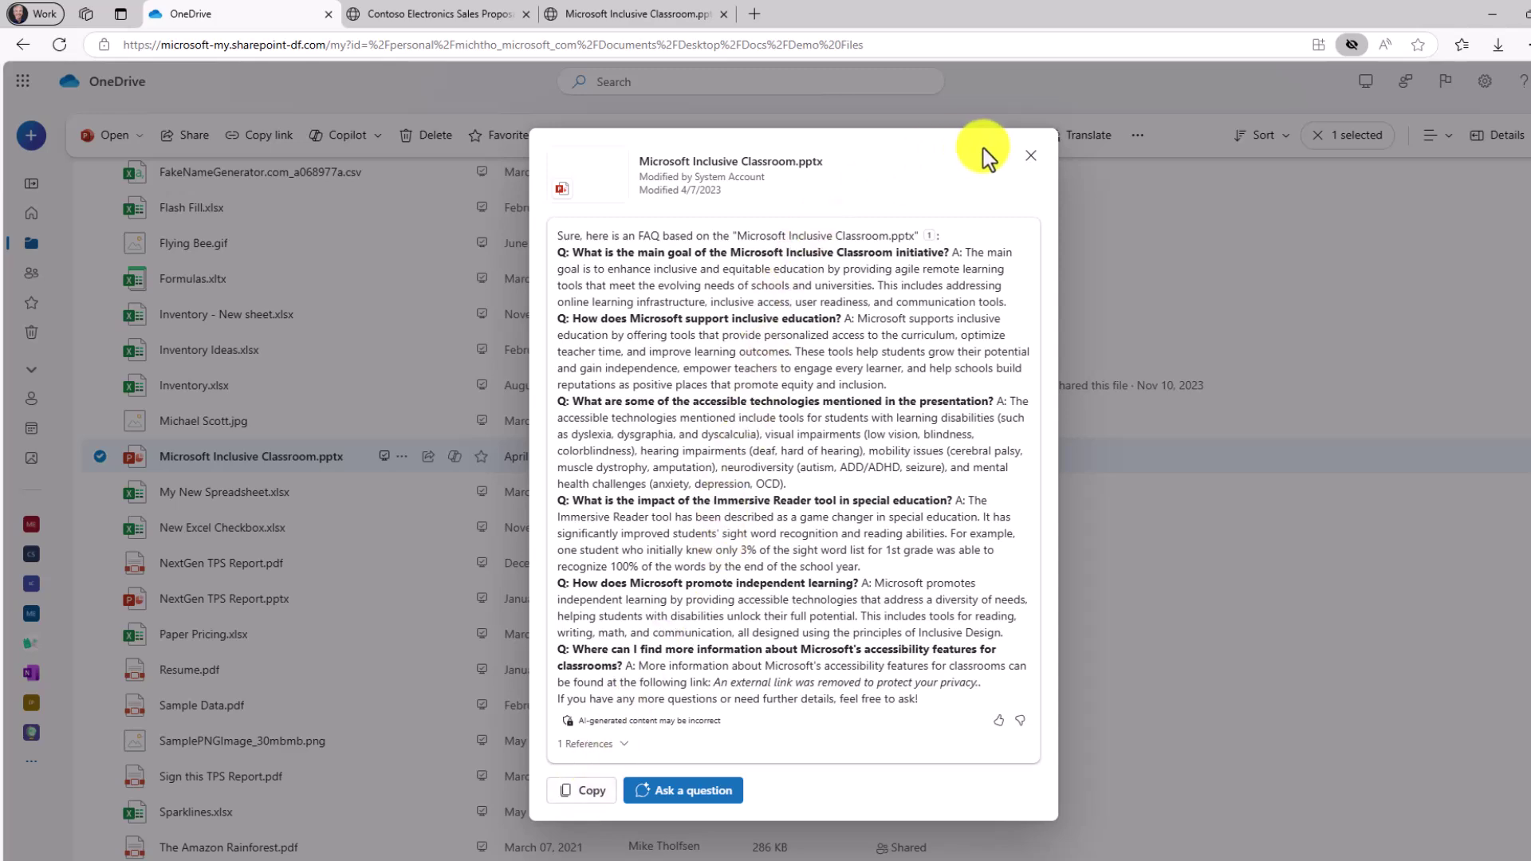
{"action": "left_click", "coordinate": [1033, 160]}
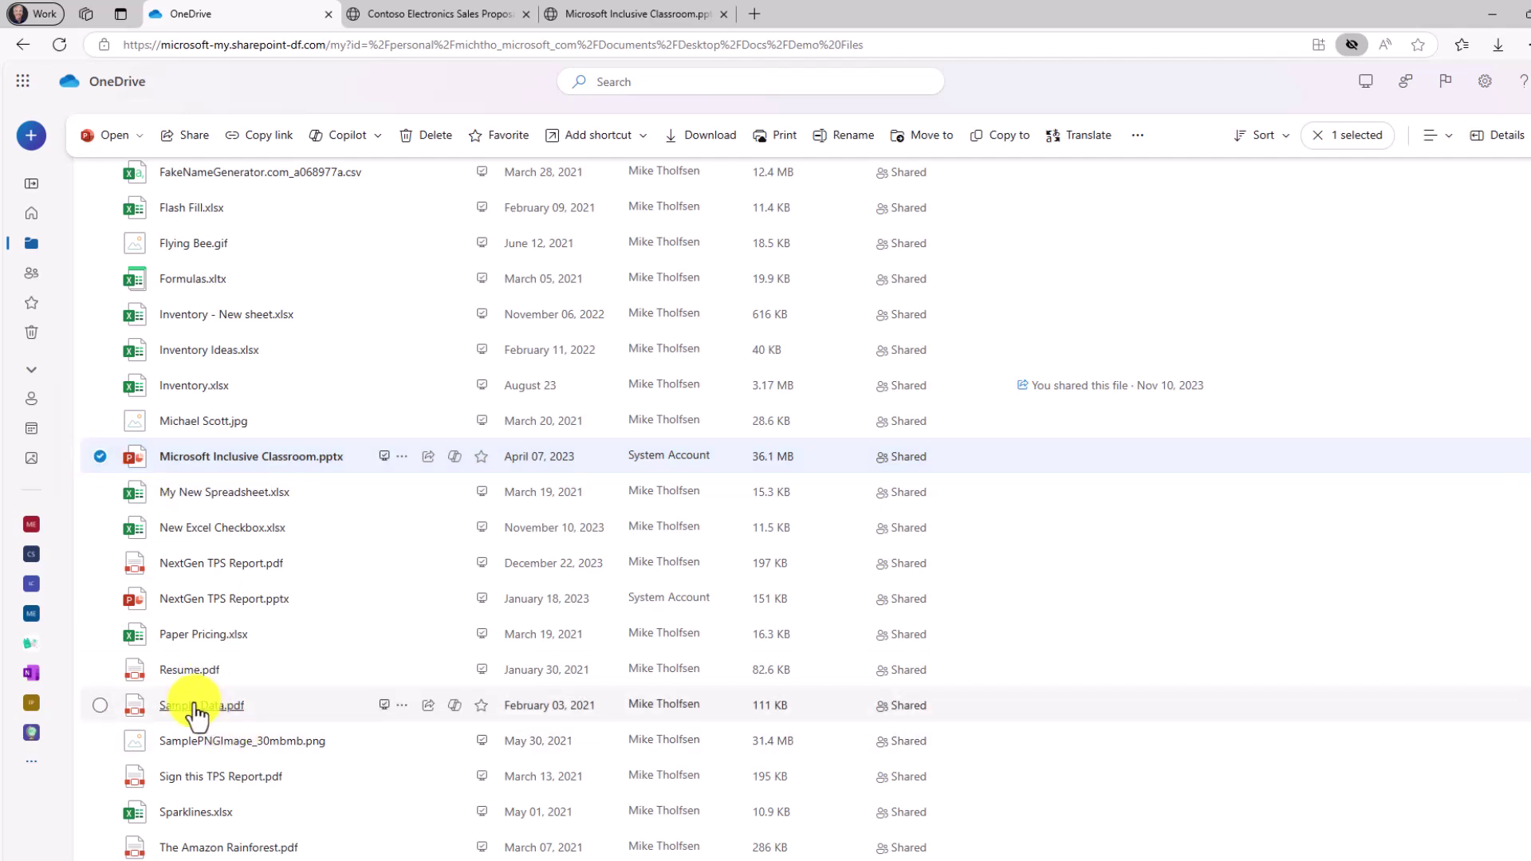
Open the Statements of Work - SOW folder, select its three SOW documents, and show Copilot's actions.
{"action": "left_click", "coordinate": [99, 456]}
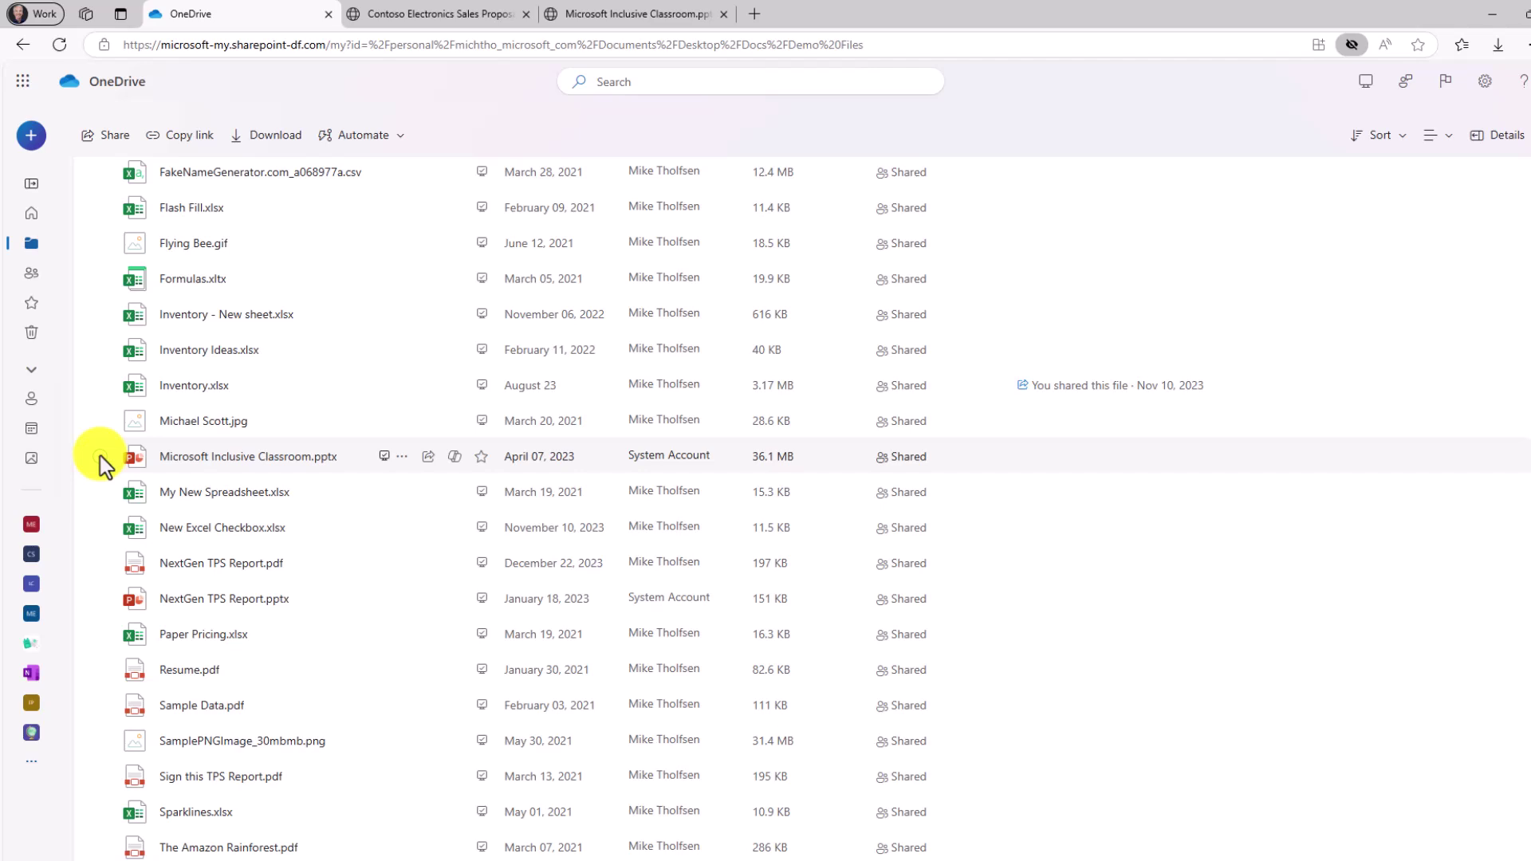
{"action": "scroll", "coordinate": [168, 463], "scroll_direction": "up", "scroll_amount": 10}
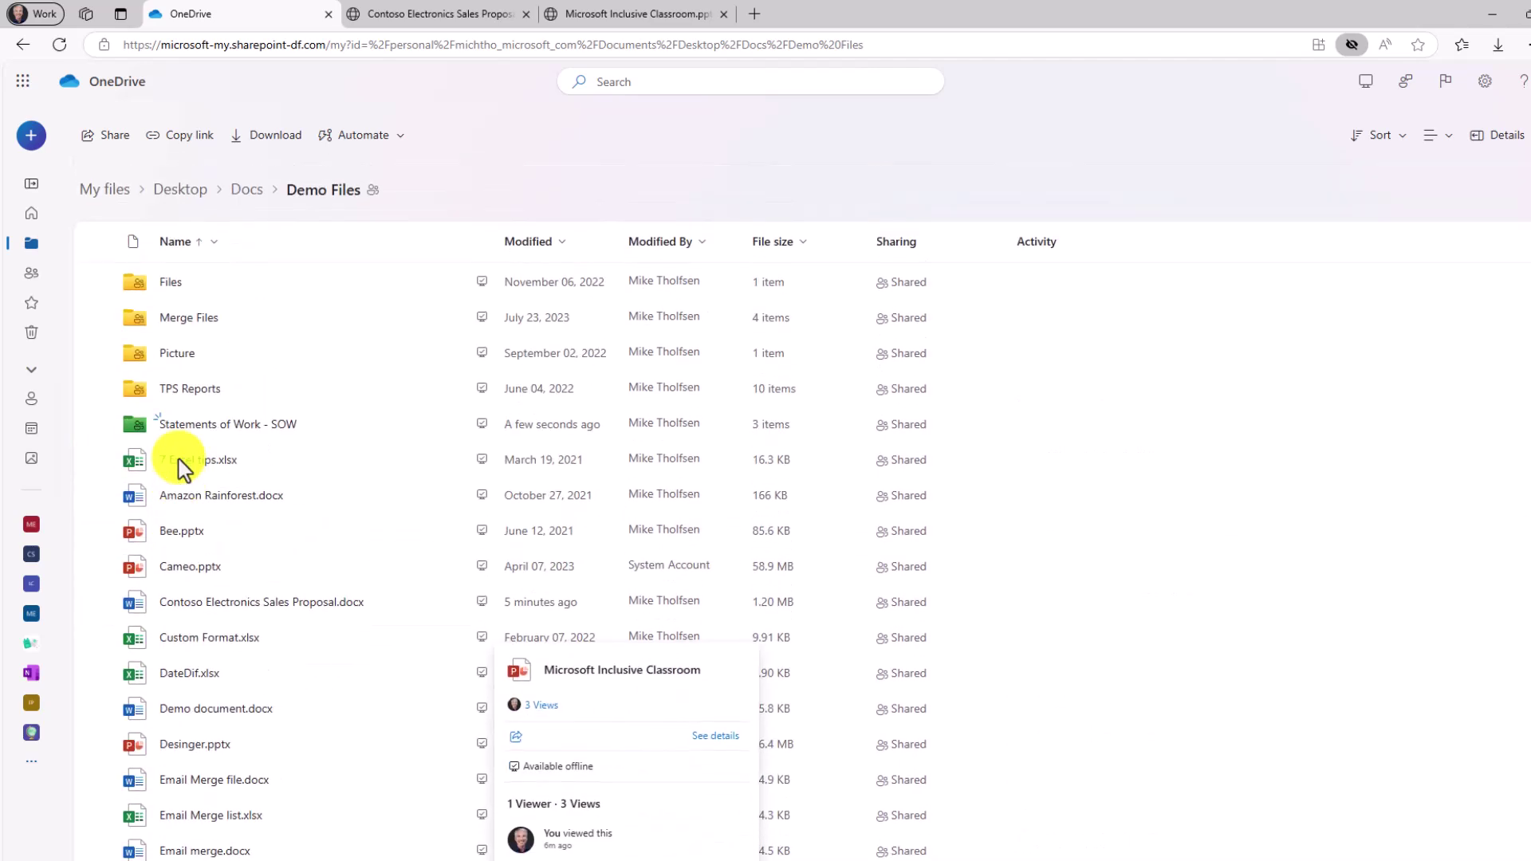
{"action": "left_click", "coordinate": [211, 423]}
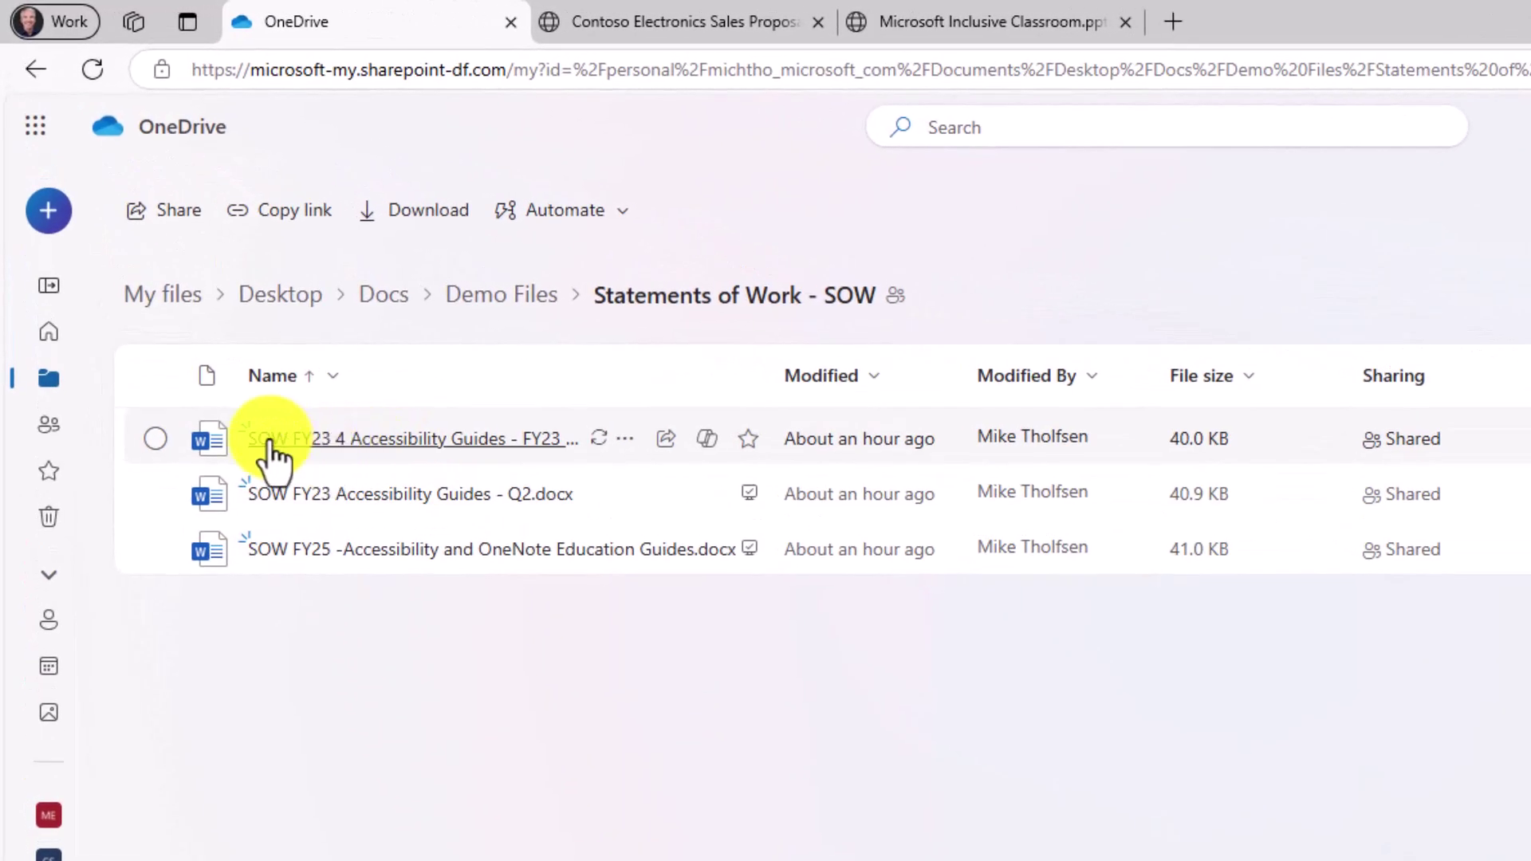
{"action": "left_click", "coordinate": [155, 439]}
{"action": "left_click", "coordinate": [156, 493]}
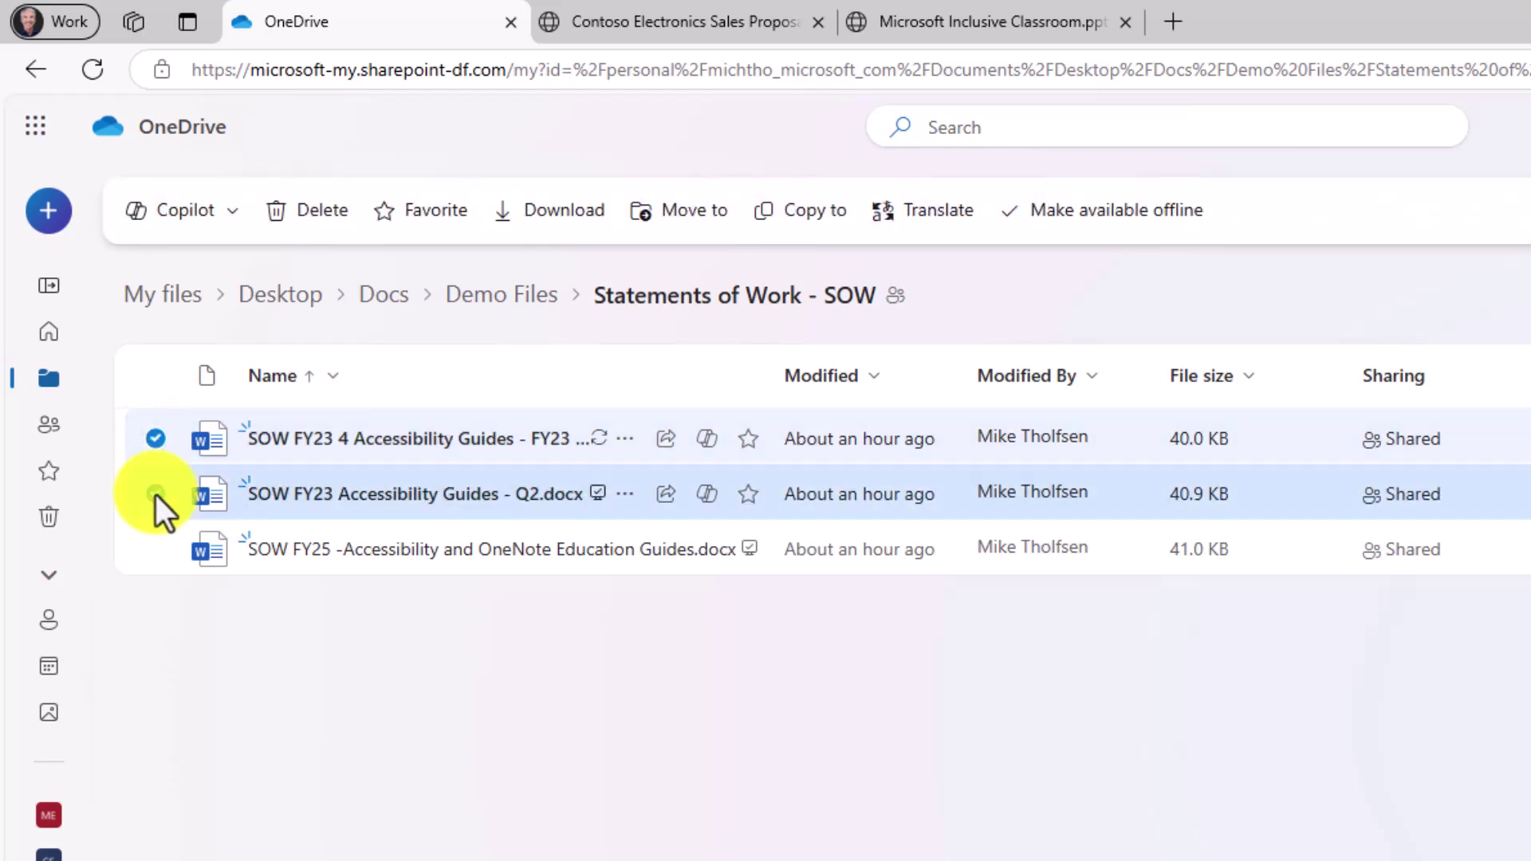
{"action": "left_click", "coordinate": [147, 558]}
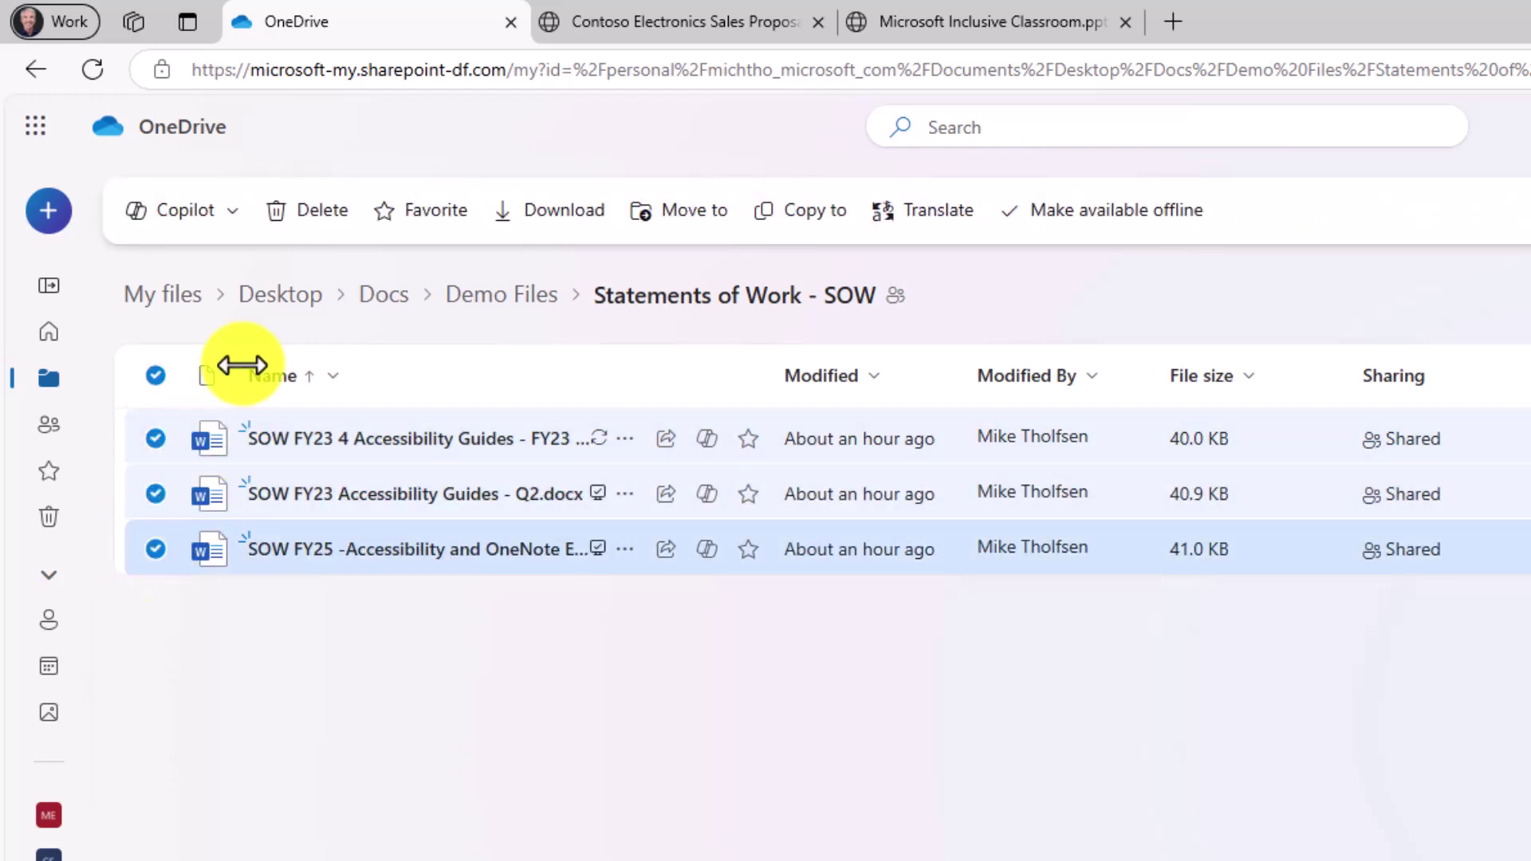
{"action": "left_click", "coordinate": [230, 214]}
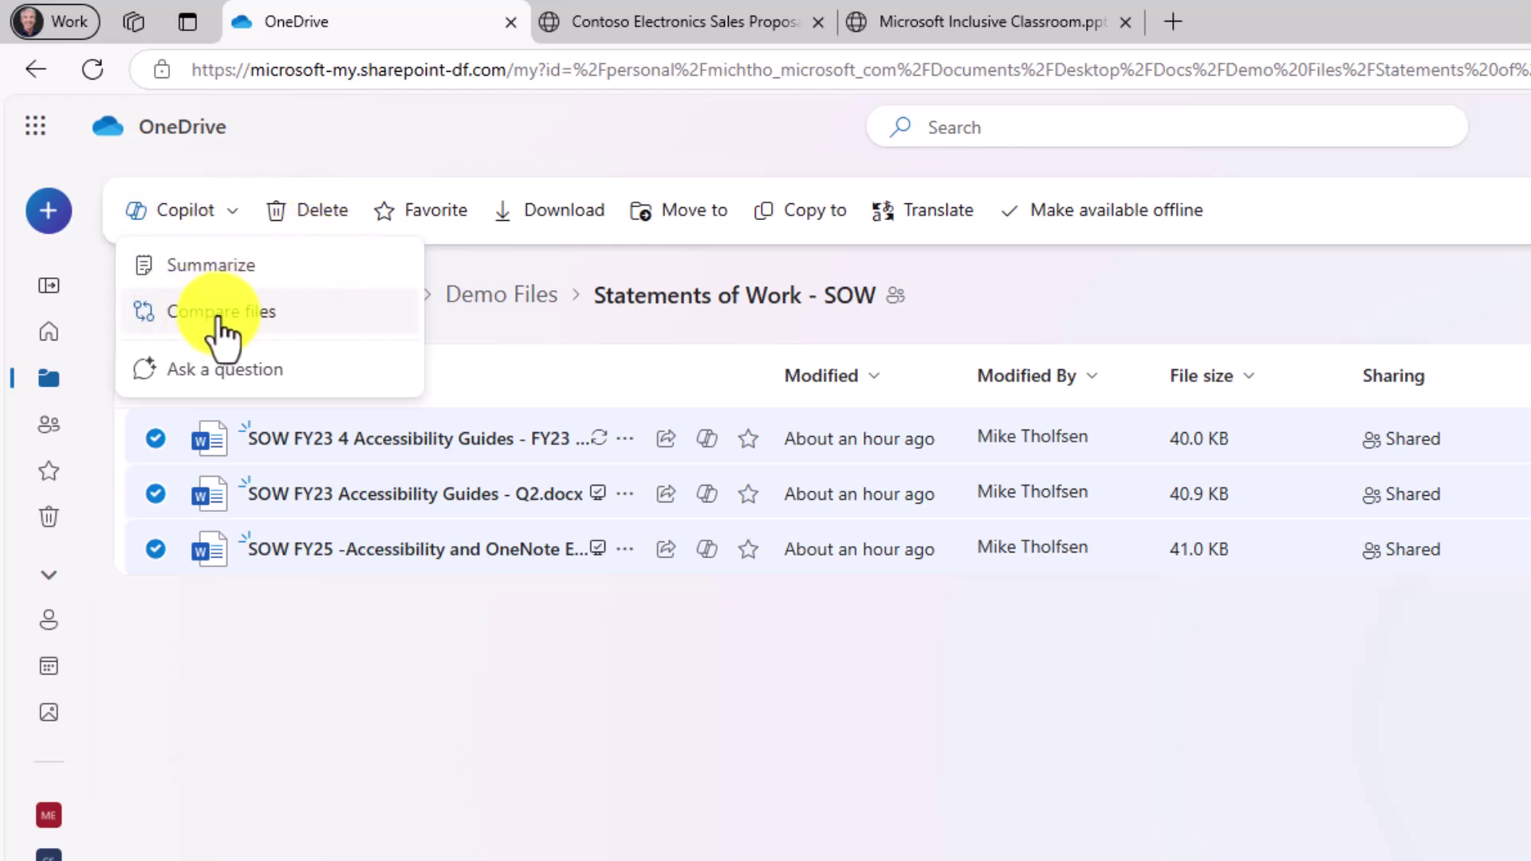
Run Copilot's Compare files on the three SOW documents to get the comparison table.
{"action": "left_click", "coordinate": [295, 317]}
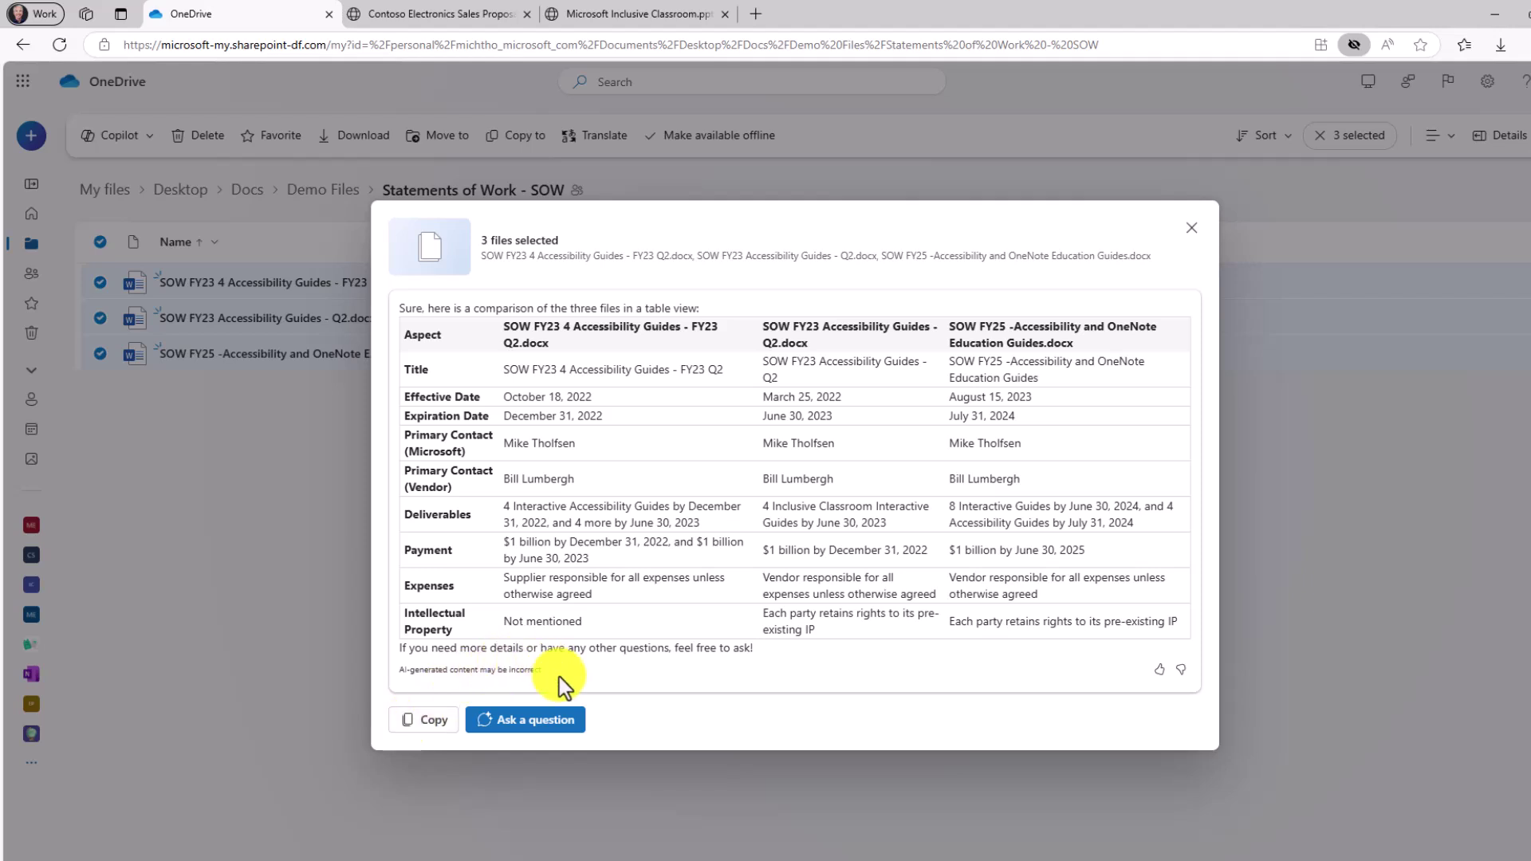
Move the SOW comparison into the Copilot chat and place the cursor in the question box.
{"action": "left_click", "coordinate": [543, 721]}
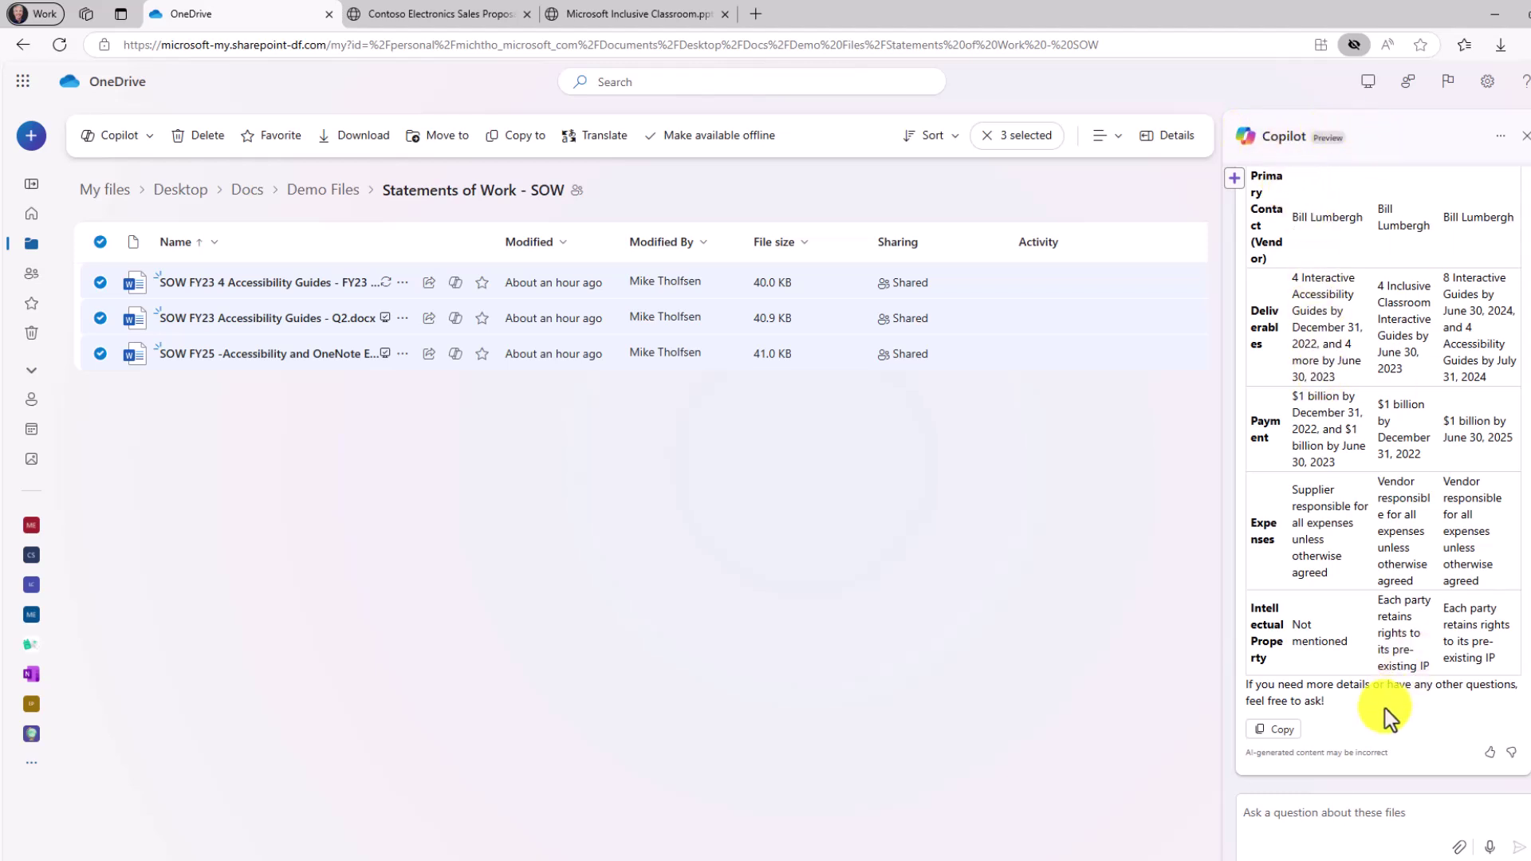
{"action": "left_click", "coordinate": [1330, 813]}
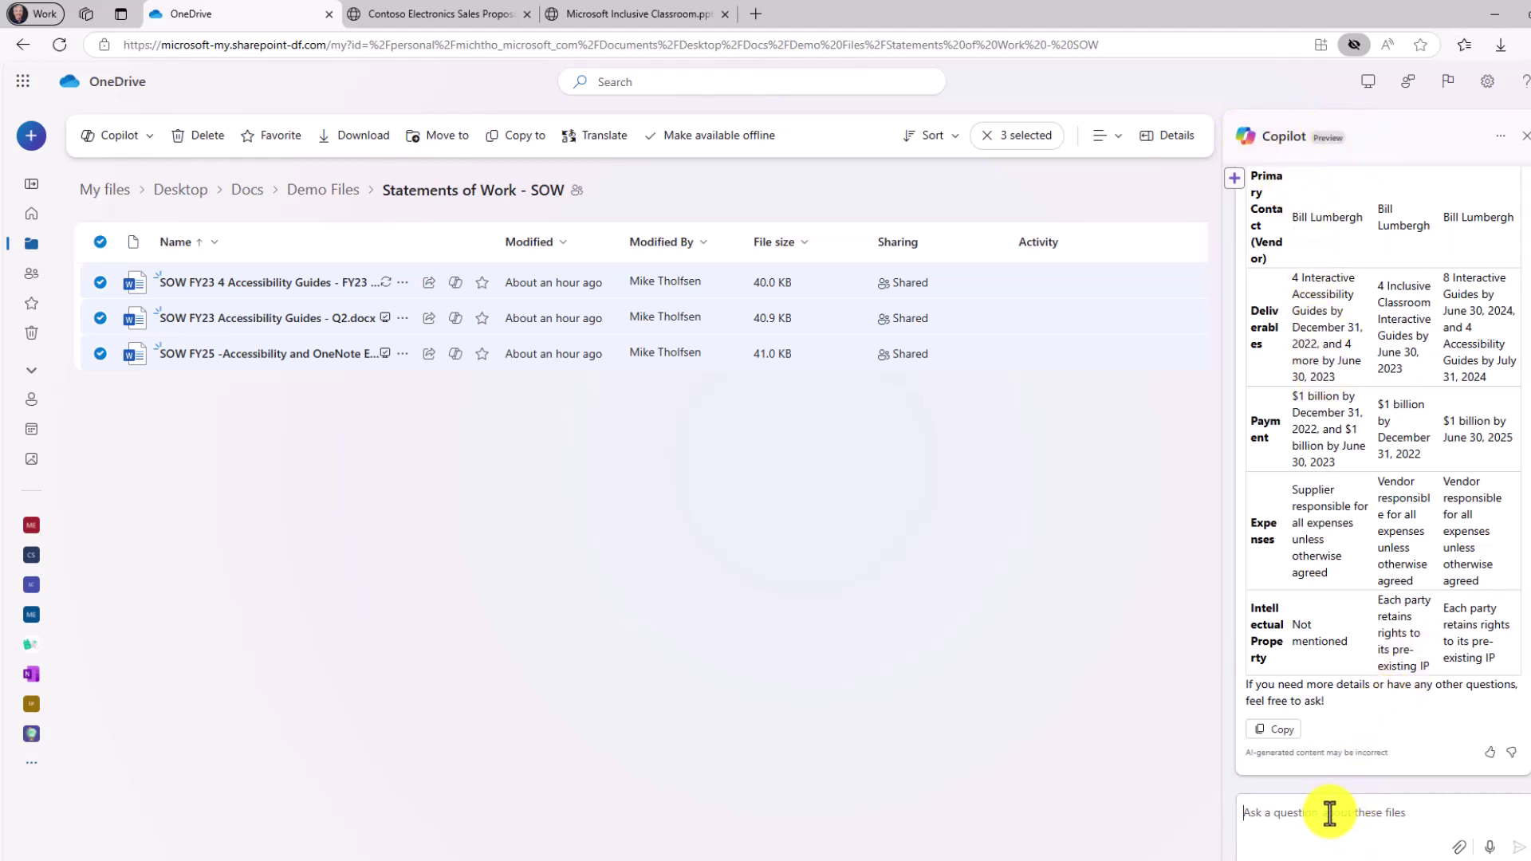